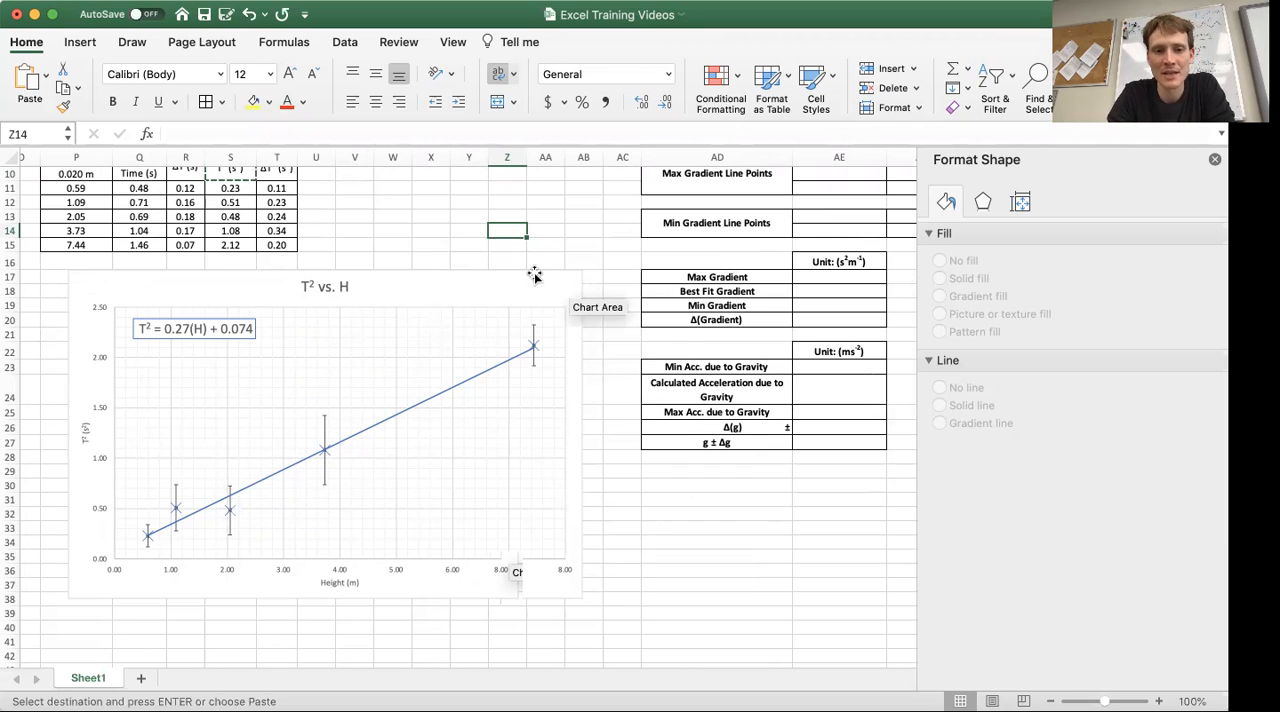
Step: Examine the T² vs. H chart together with the empty gradient and gravity tables beside it
{"action": "scroll", "coordinate": [525, 270], "scroll_direction": "up", "scroll_amount": 3}
{"action": "scroll", "coordinate": [525, 270], "scroll_direction": "right", "scroll_amount": 5}
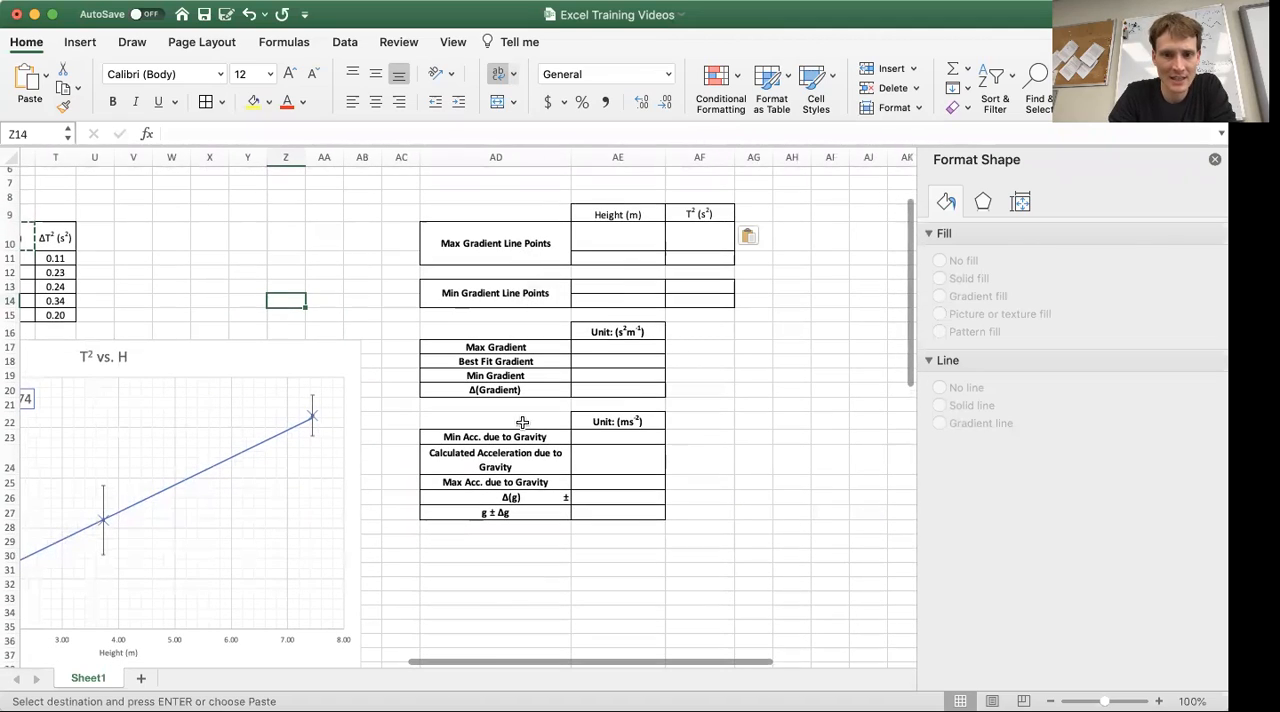
{"action": "scroll", "coordinate": [366, 616], "scroll_direction": "left", "scroll_amount": 4}
{"action": "scroll", "coordinate": [366, 616], "scroll_direction": "down", "scroll_amount": 1}
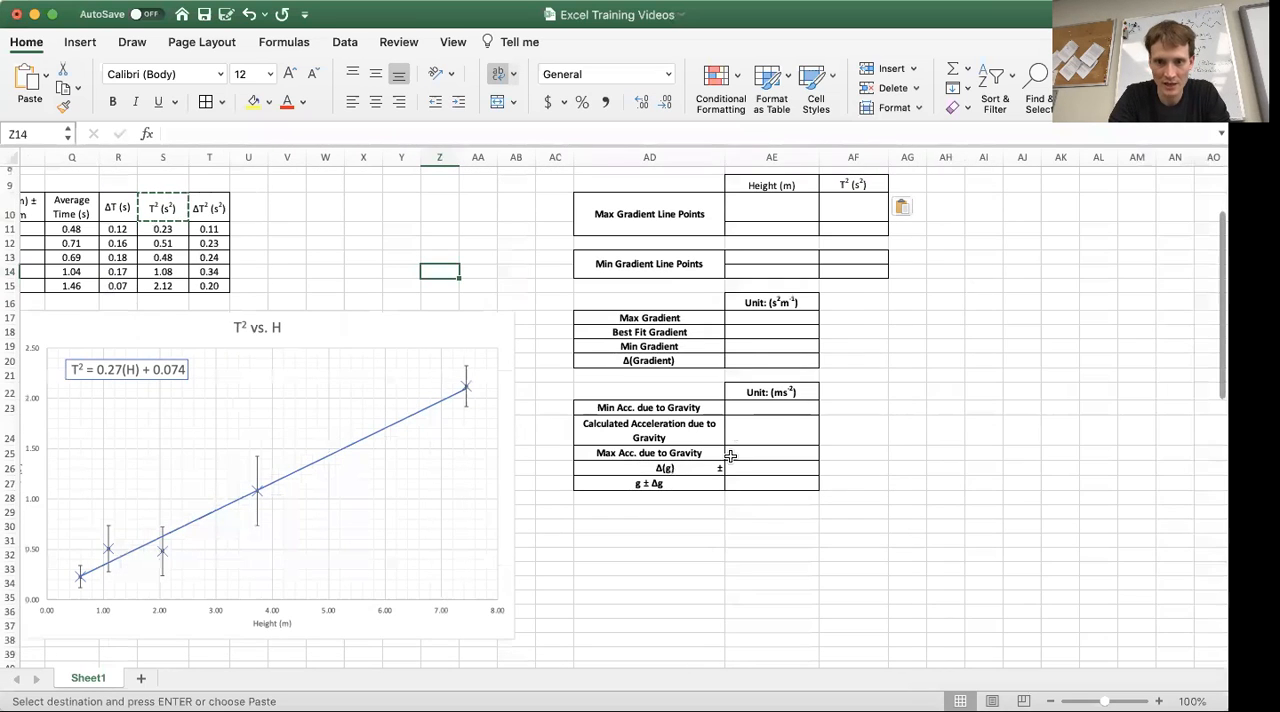
{"action": "scroll", "coordinate": [730, 455], "scroll_direction": "left", "scroll_amount": 3}
{"action": "scroll", "coordinate": [730, 455], "scroll_direction": "down", "scroll_amount": 1}
{"action": "scroll", "coordinate": [730, 455], "scroll_direction": "right", "scroll_amount": 1}
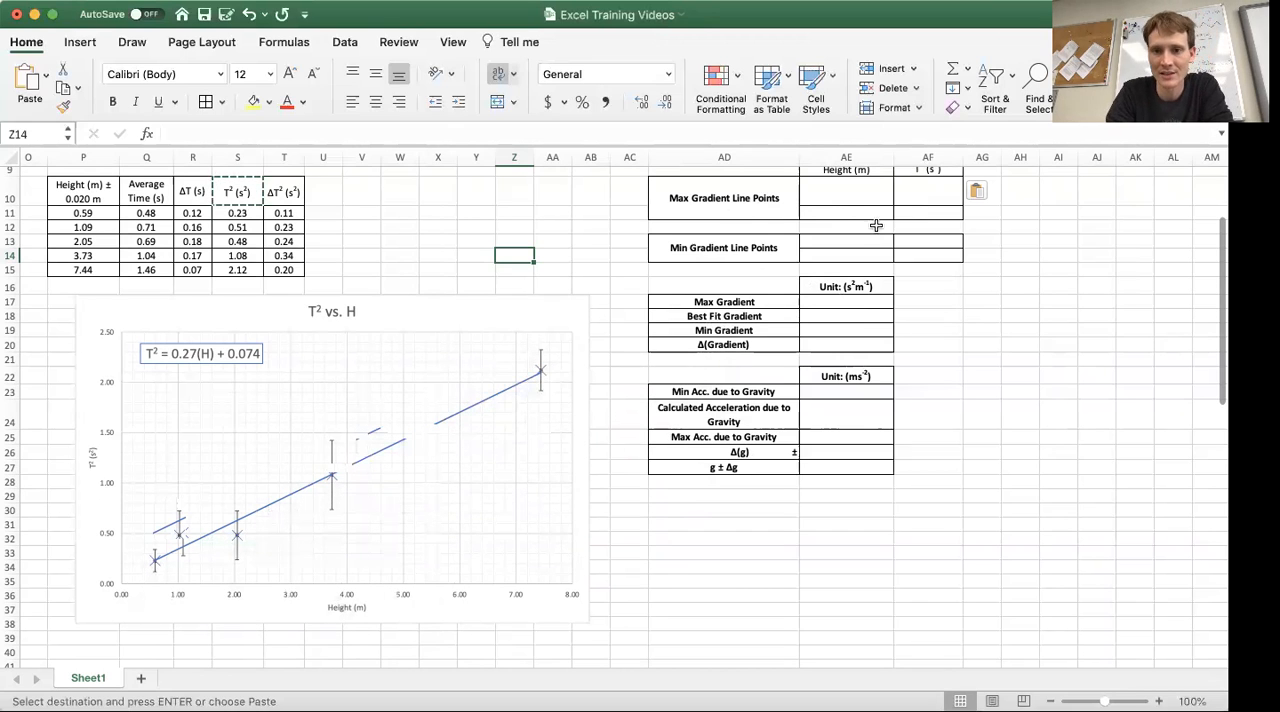
{"action": "left_click", "coordinate": [918, 331]}
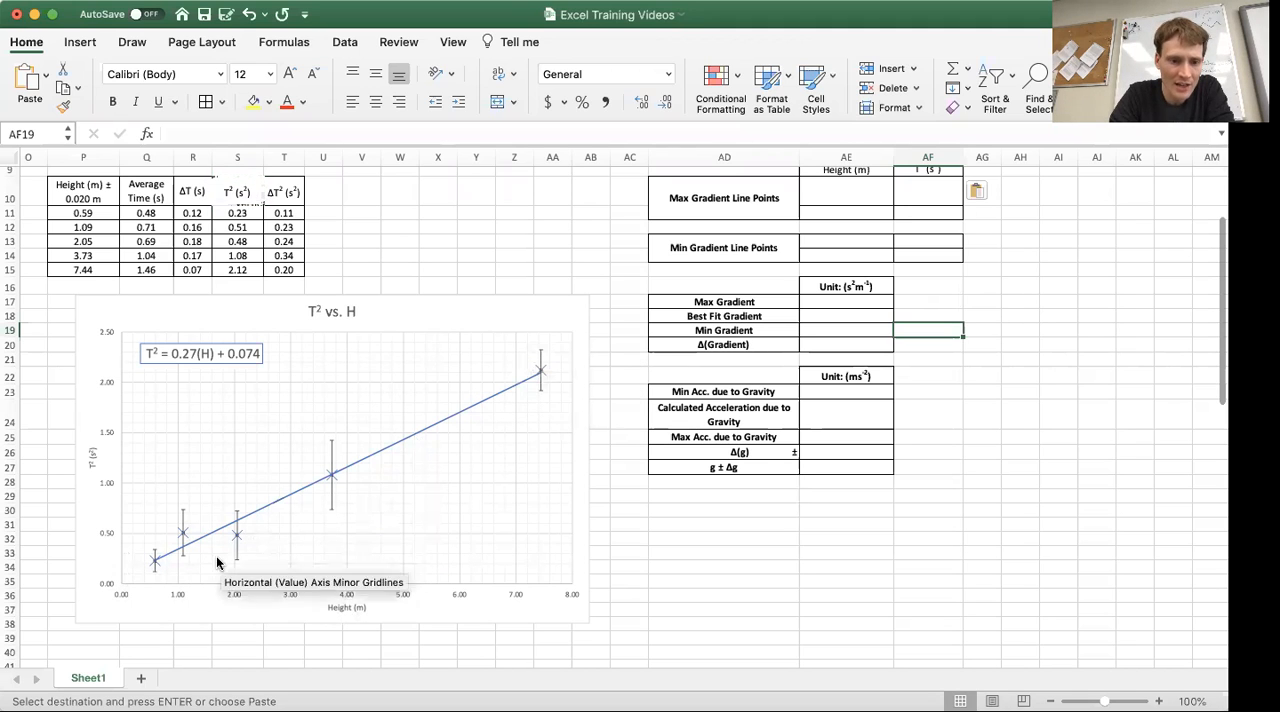
Step: Enter the first max gradient line point with height 0.6 and T² 0.1 in row 10
{"action": "left_click", "coordinate": [860, 202]}
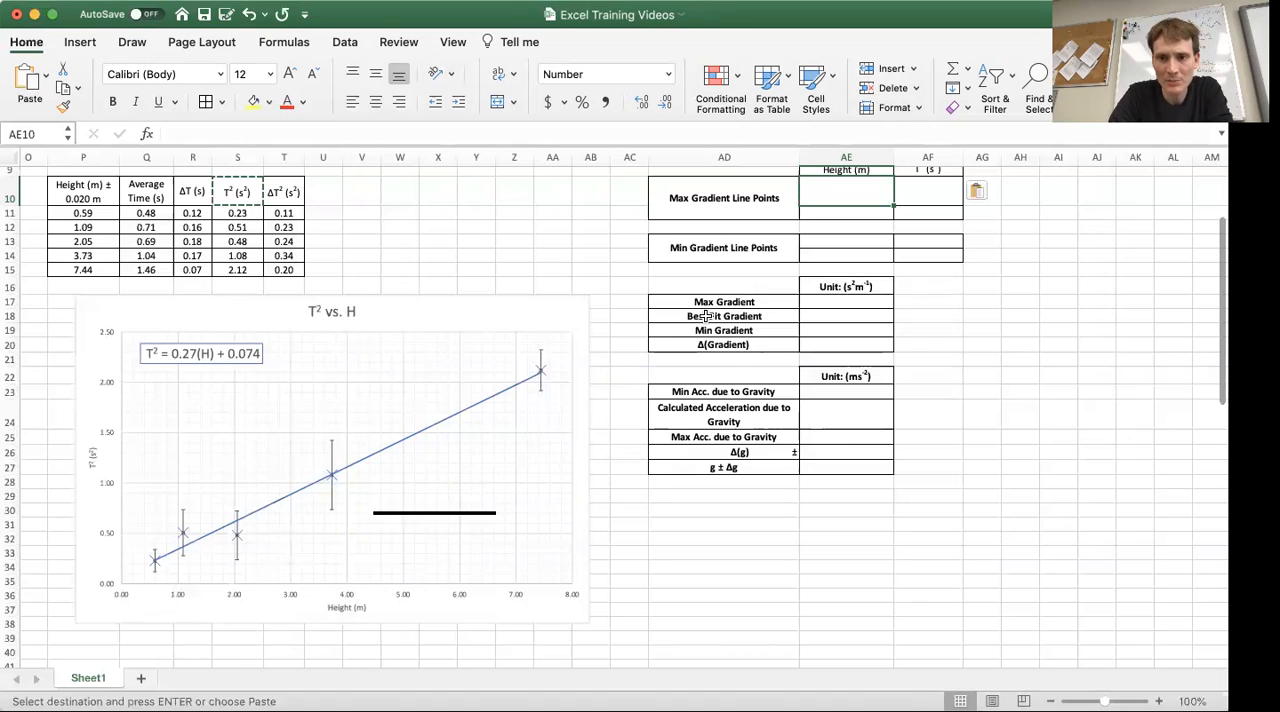
{"action": "type", "text": "0"}
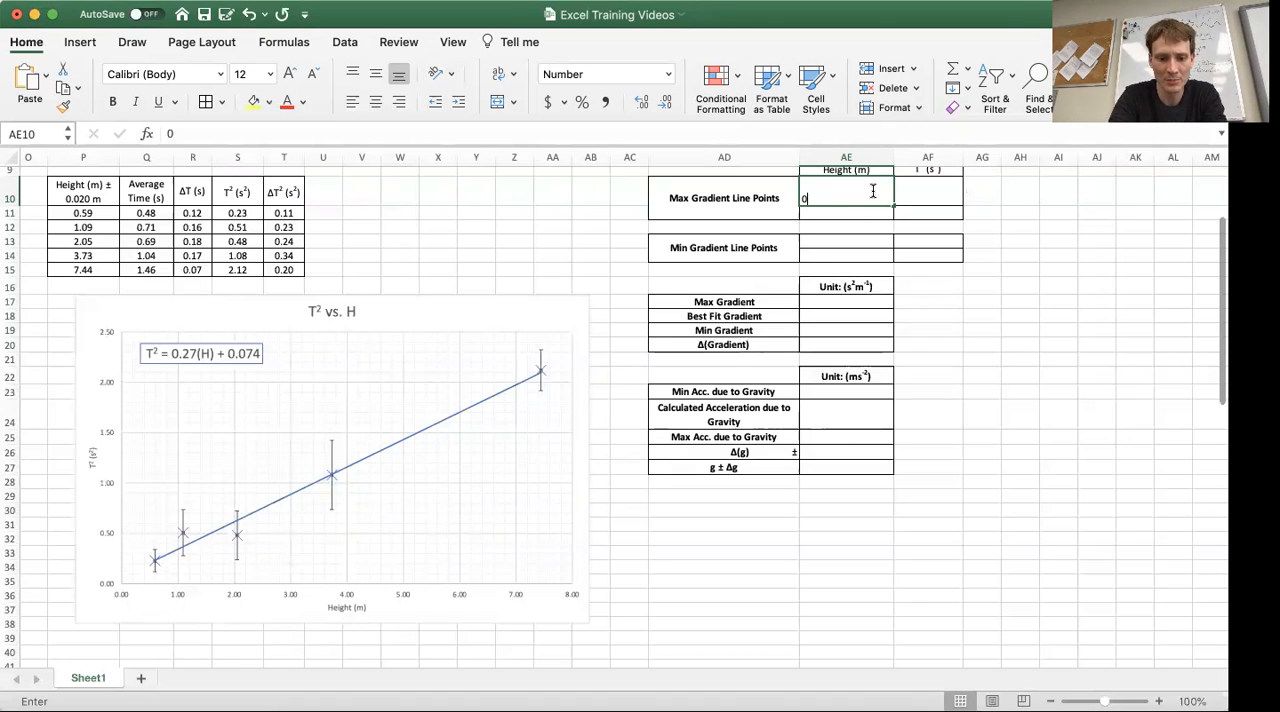
{"action": "type", "text": ".6"}
{"action": "key", "text": "Tab"}
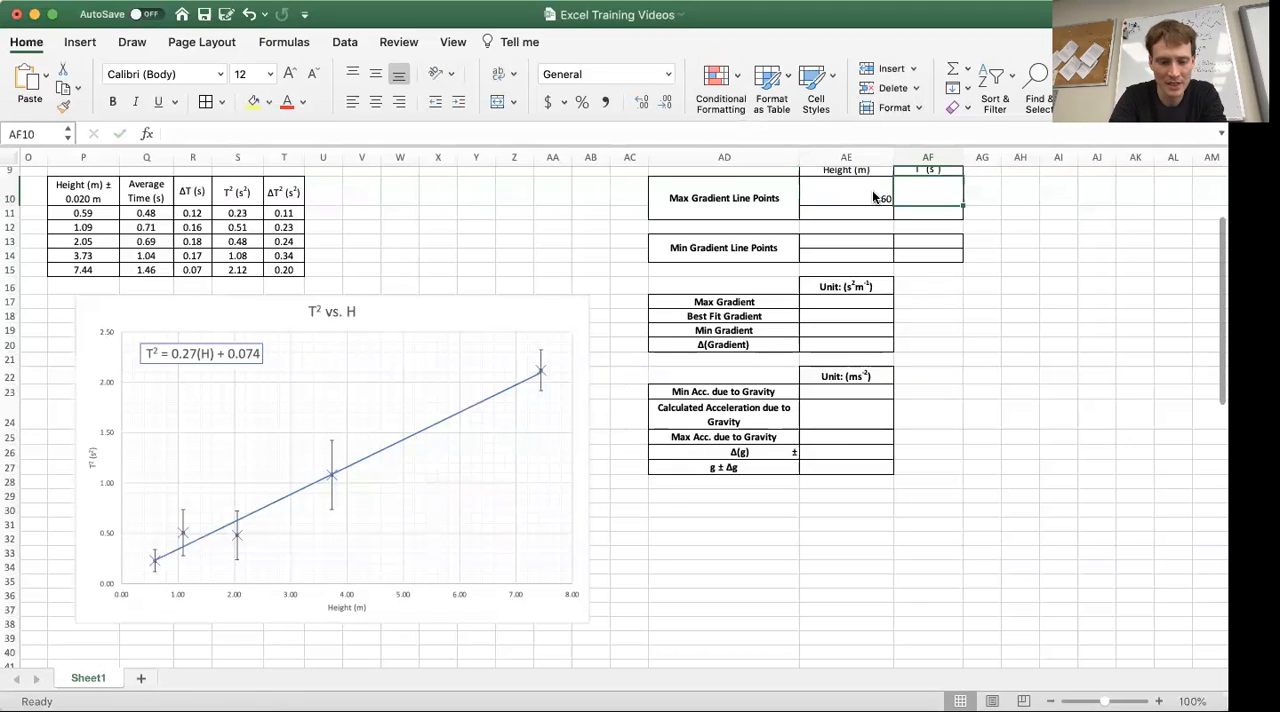
{"action": "type", "text": ".1"}
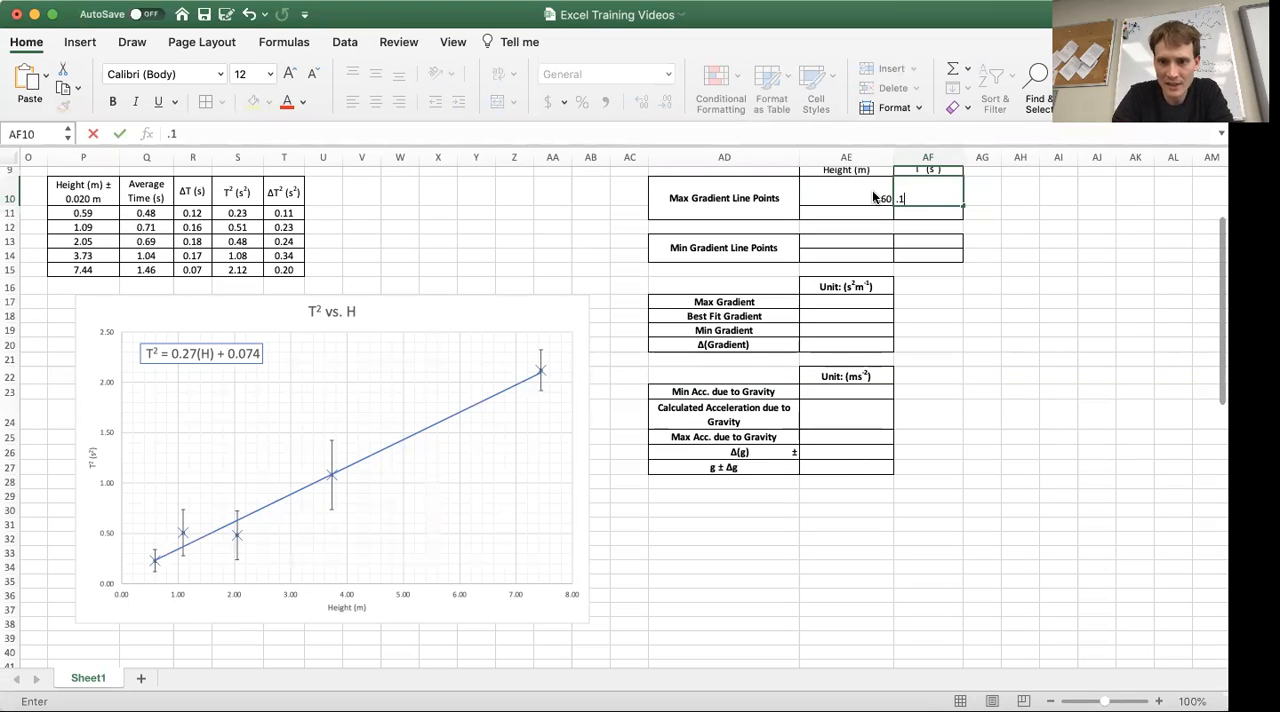
{"action": "key", "text": "Return"}
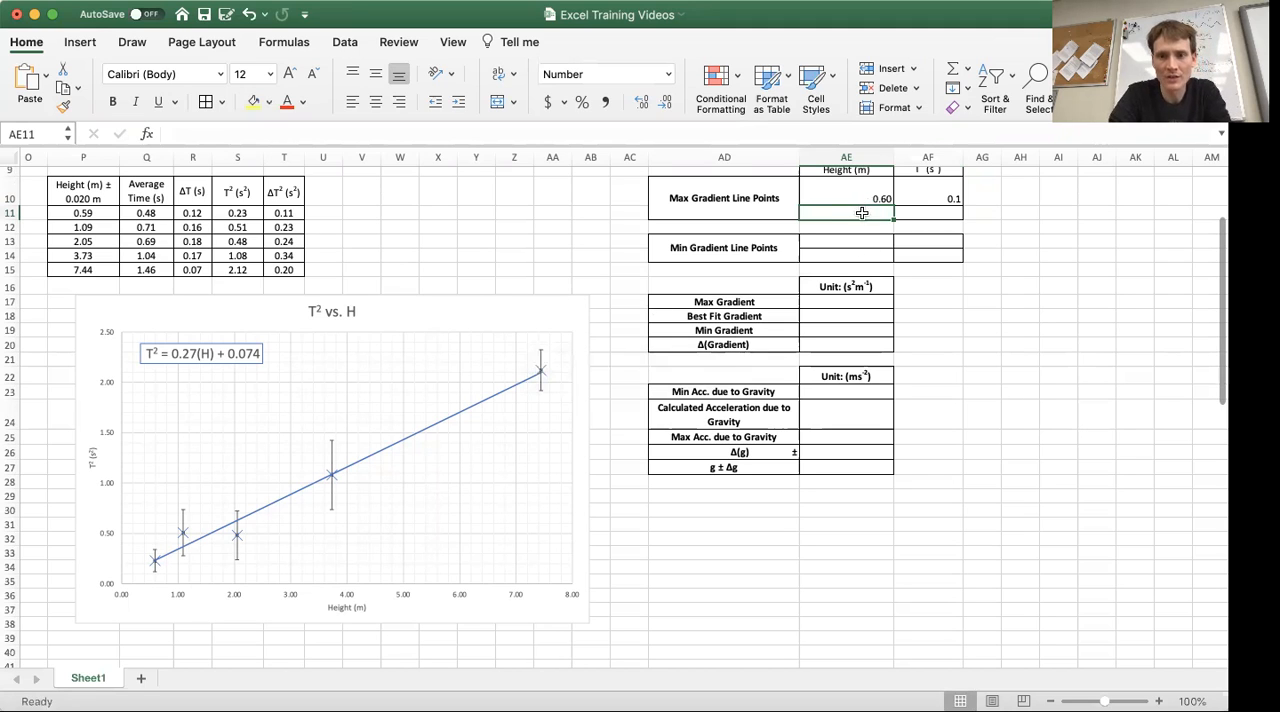
Step: Enter the second max gradient line point with height 7.4 and T² 2.4 in row 11
{"action": "type", "text": "7"}
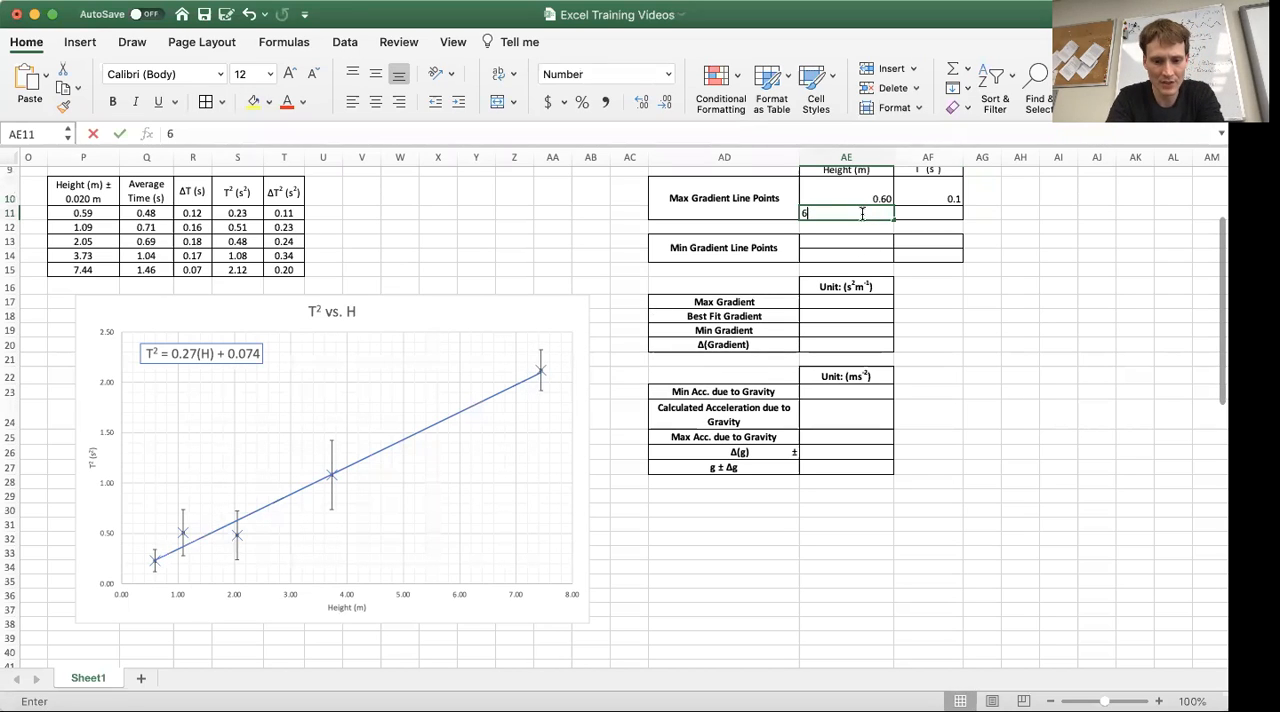
{"action": "type", "text": ".4"}
{"action": "key", "text": "Tab"}
{"action": "type", "text": "2.4"}
{"action": "key", "text": "Tab"}
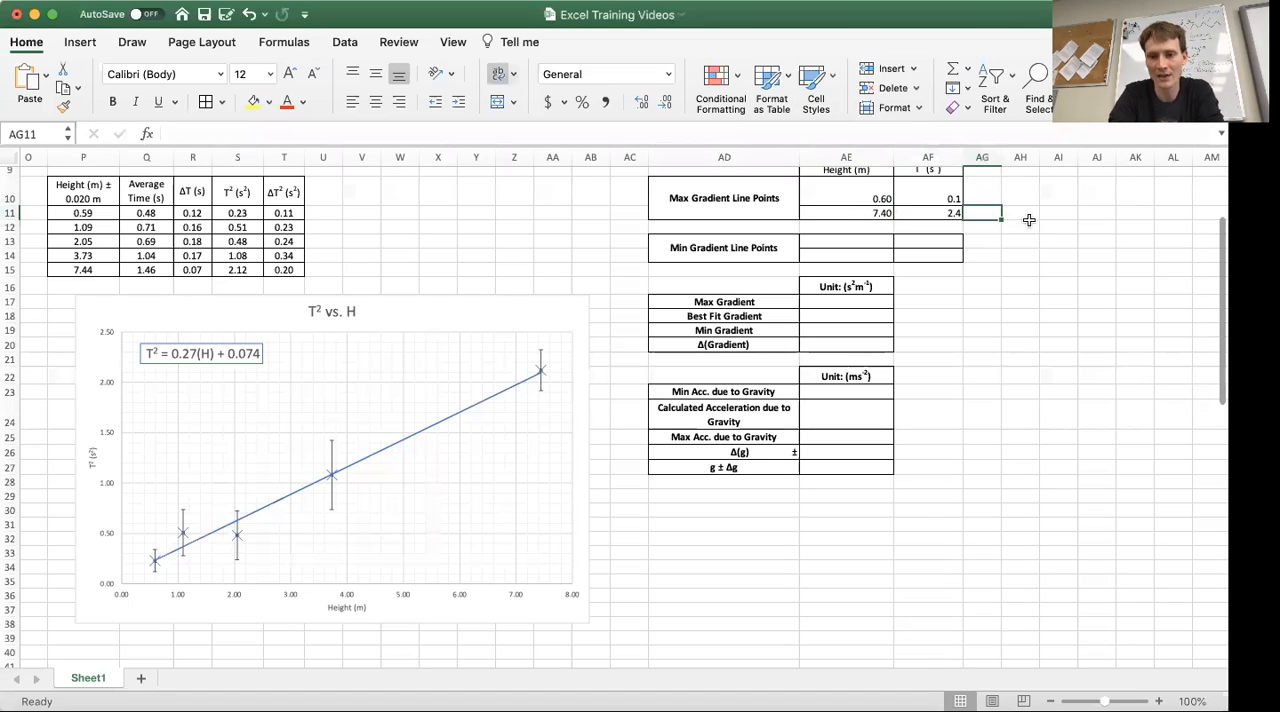
{"action": "left_click", "coordinate": [1030, 270]}
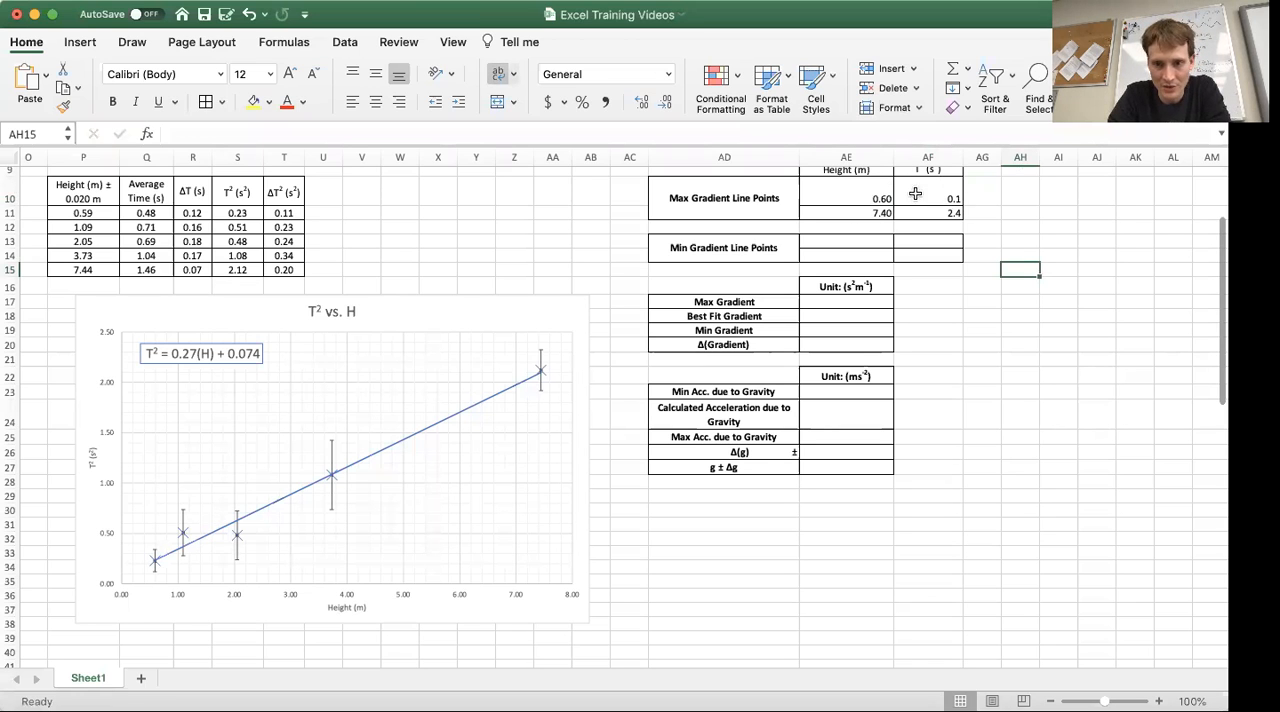
{"action": "left_click", "coordinate": [924, 412]}
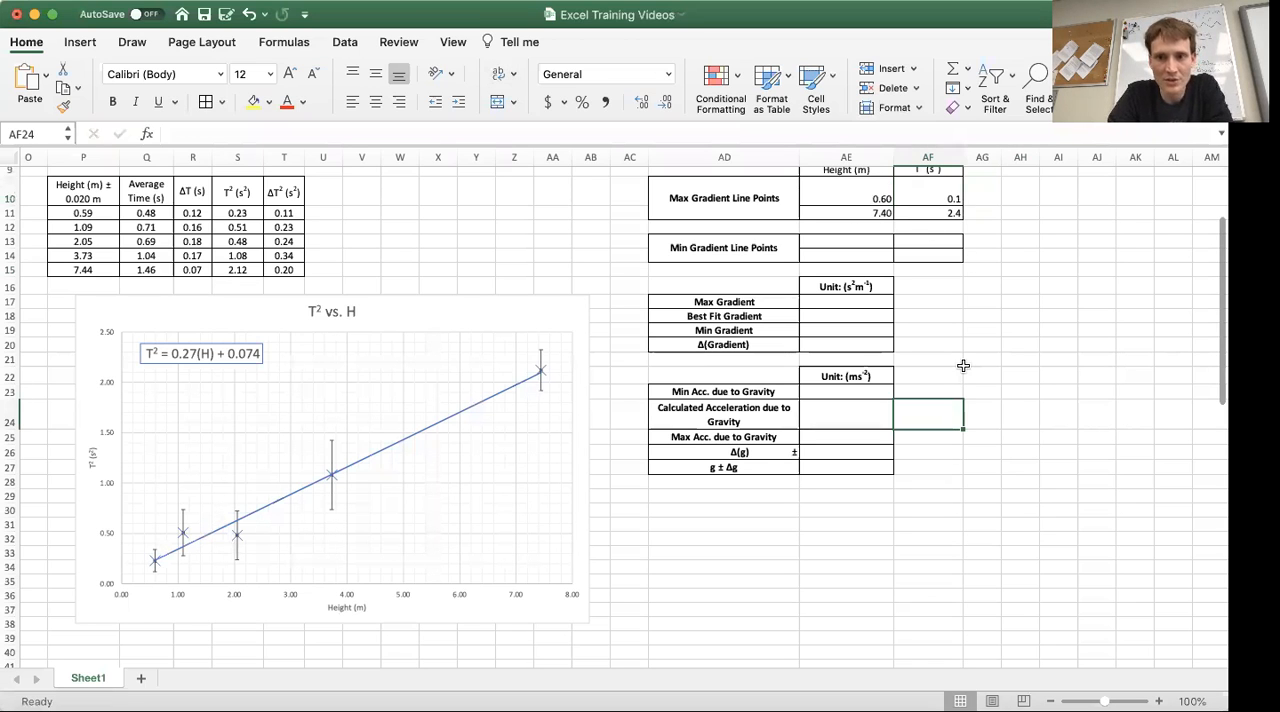
{"action": "scroll", "coordinate": [963, 366], "scroll_direction": "right", "scroll_amount": 2}
{"action": "scroll", "coordinate": [963, 366], "scroll_direction": "up", "scroll_amount": 1}
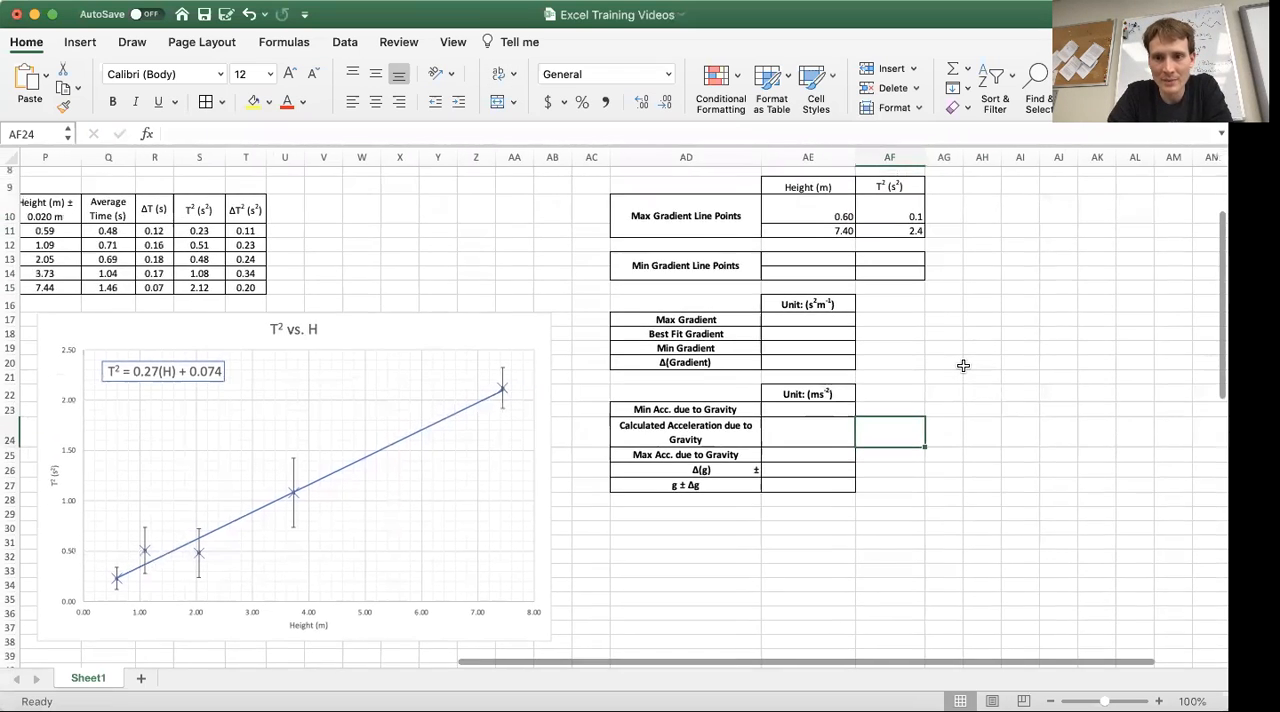
{"action": "left_click", "coordinate": [873, 231]}
{"action": "left_click", "coordinate": [976, 257]}
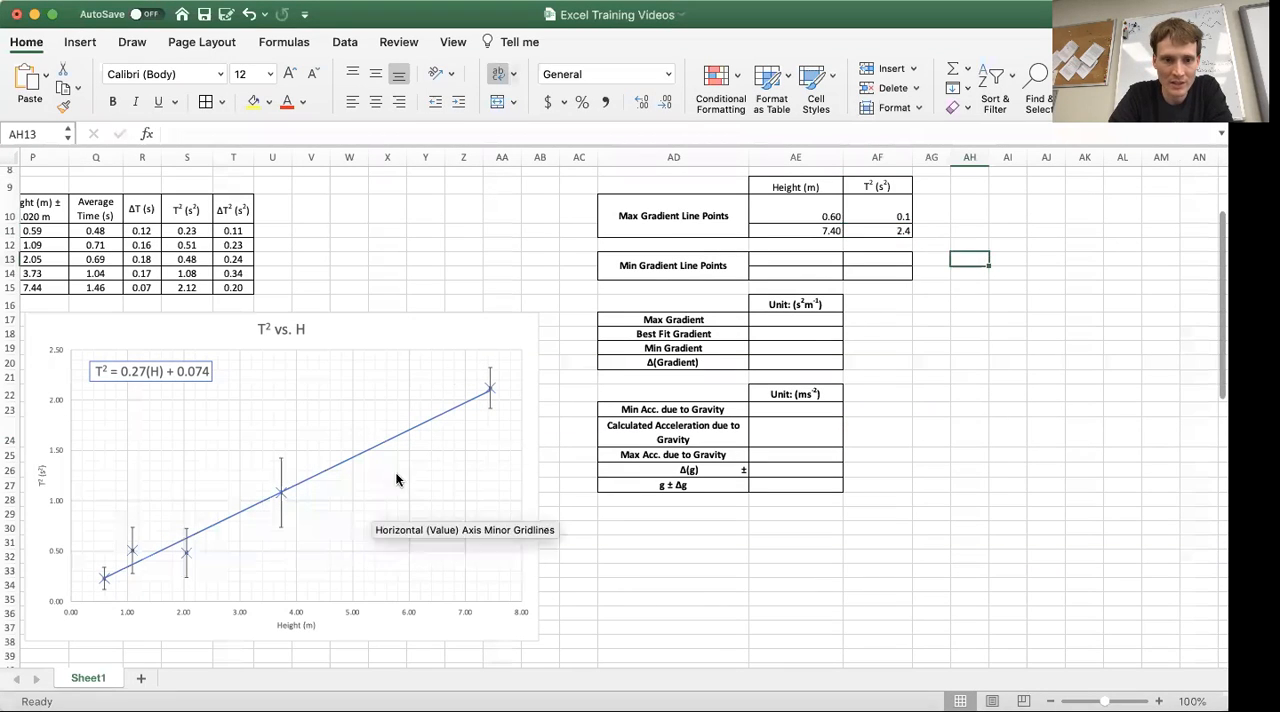
Step: Add a second data series to the T² vs. H chart and name it Max Gradient
{"action": "left_click", "coordinate": [426, 327]}
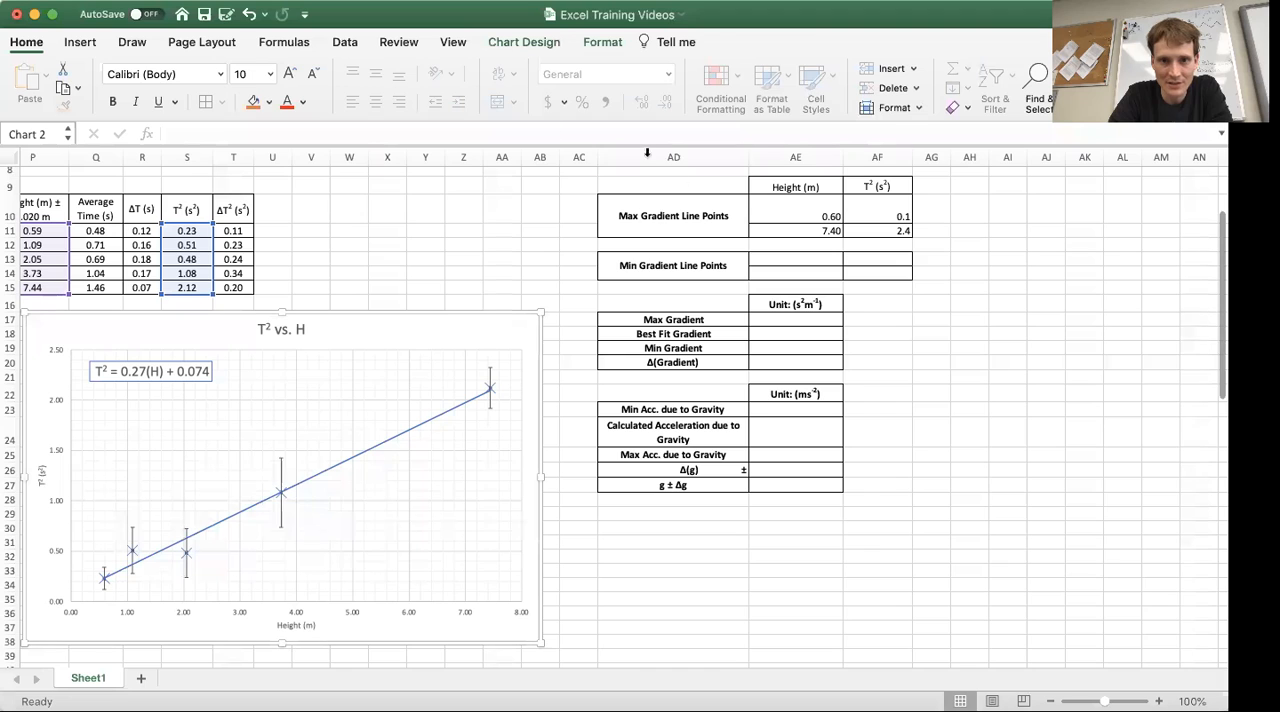
{"action": "left_click", "coordinate": [521, 42]}
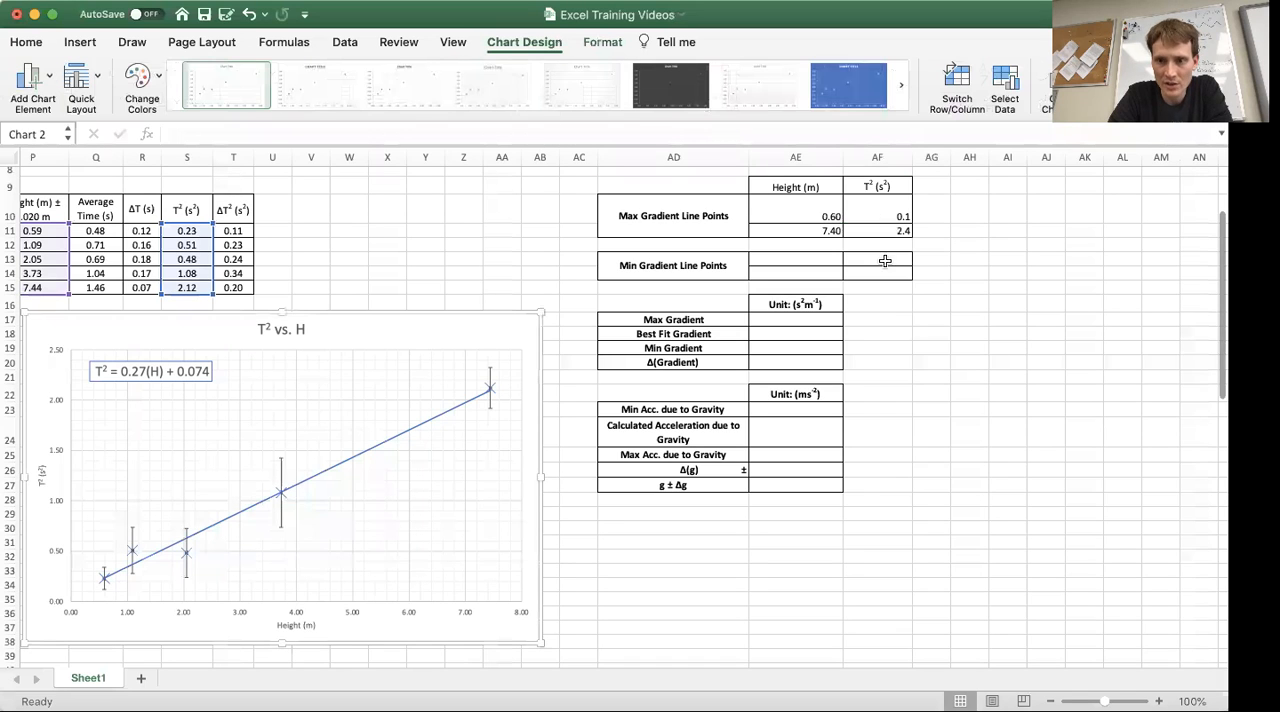
{"action": "left_click", "coordinate": [996, 80]}
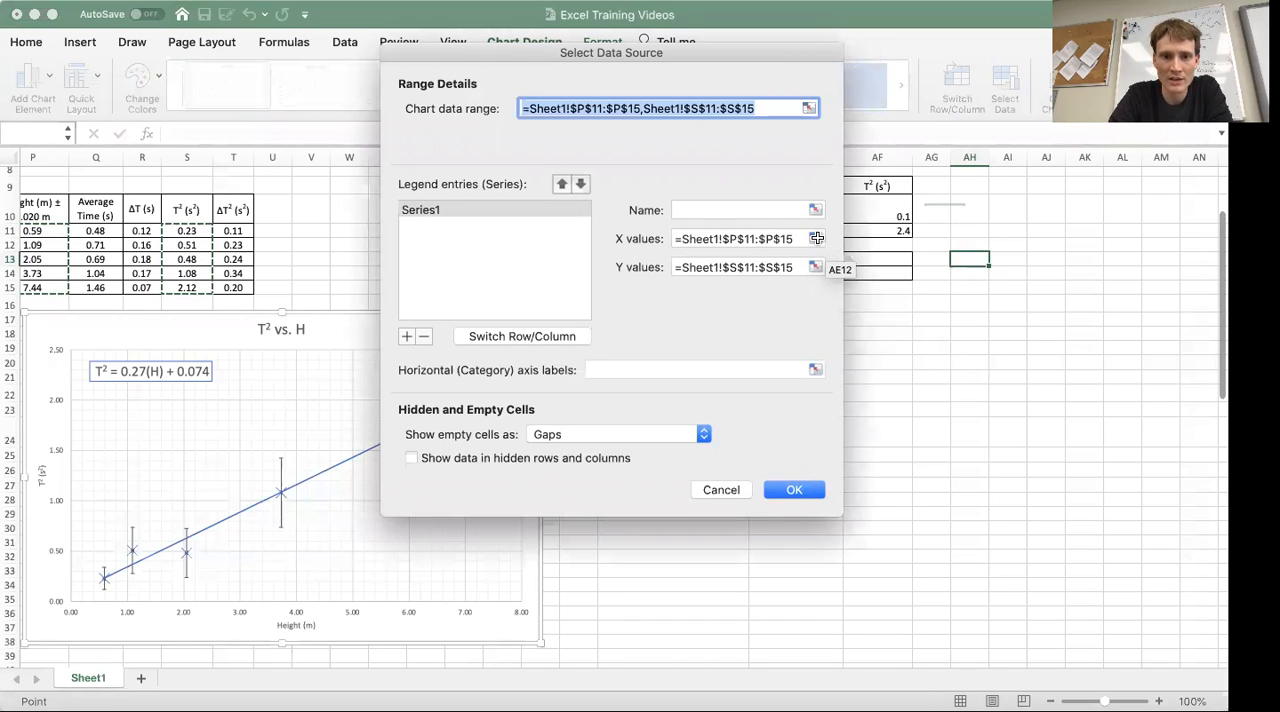
{"action": "left_click", "coordinate": [406, 336]}
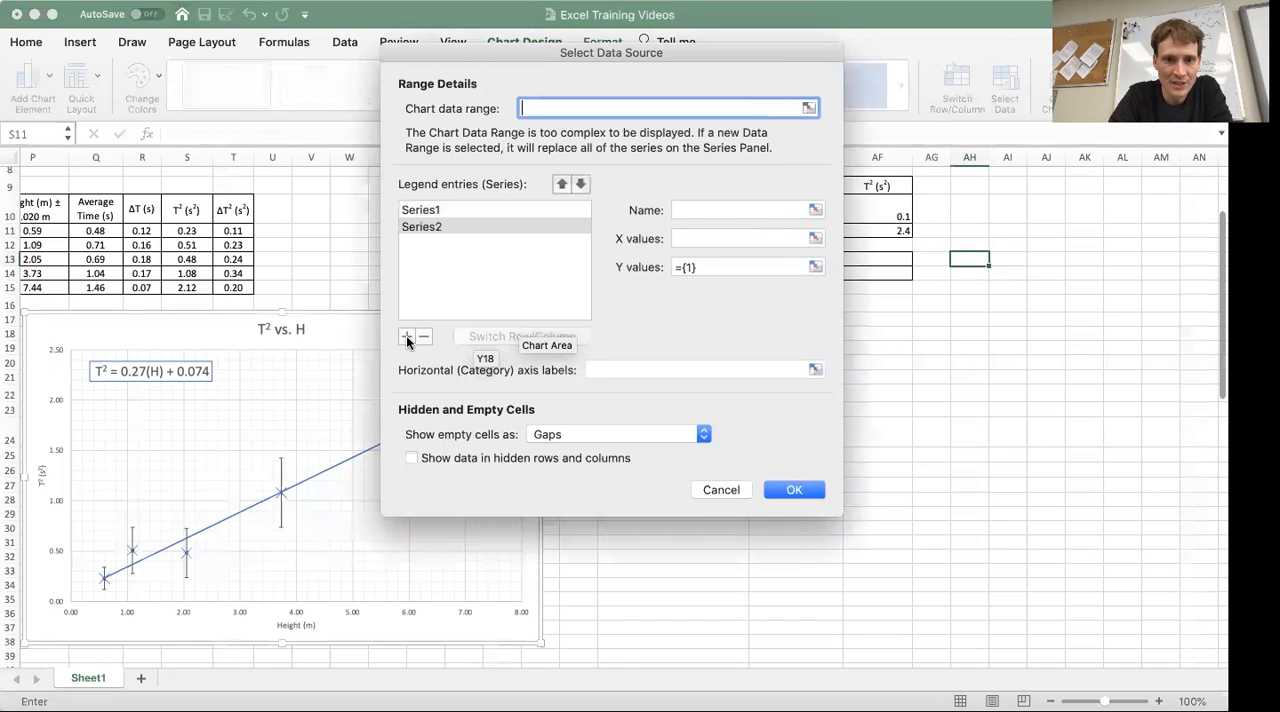
{"action": "left_click", "coordinate": [422, 209]}
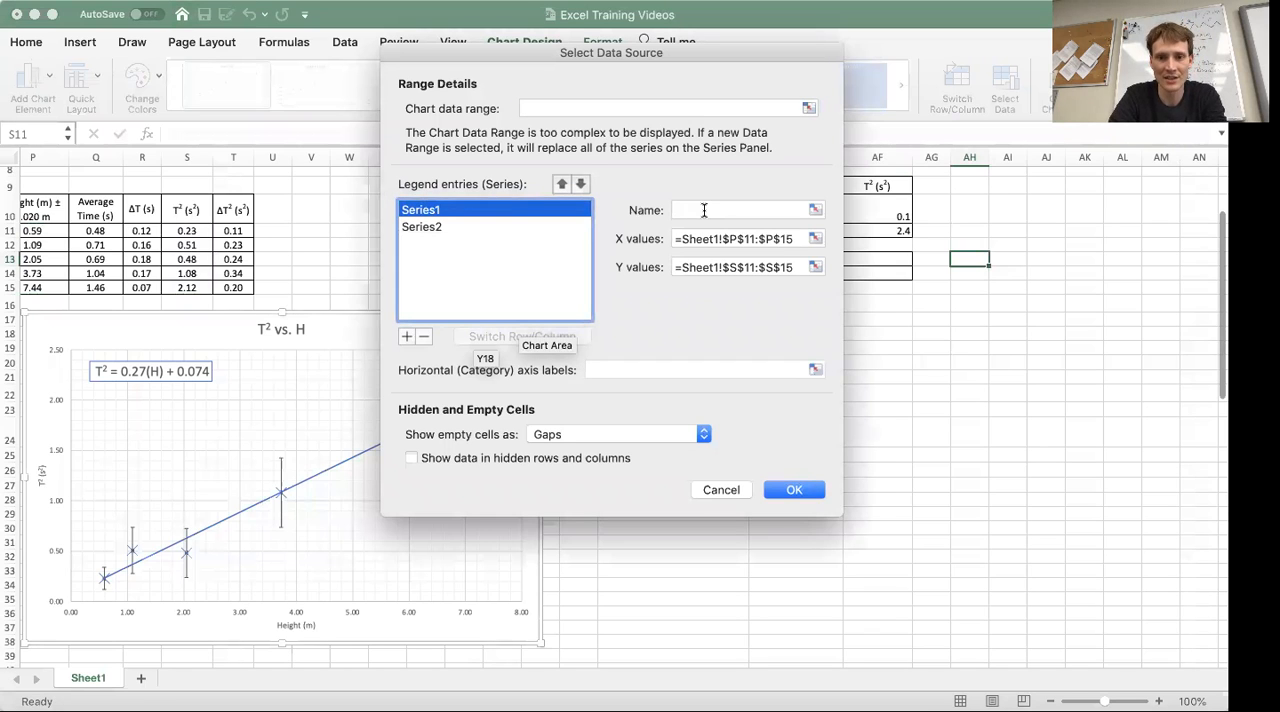
{"action": "left_click", "coordinate": [704, 210]}
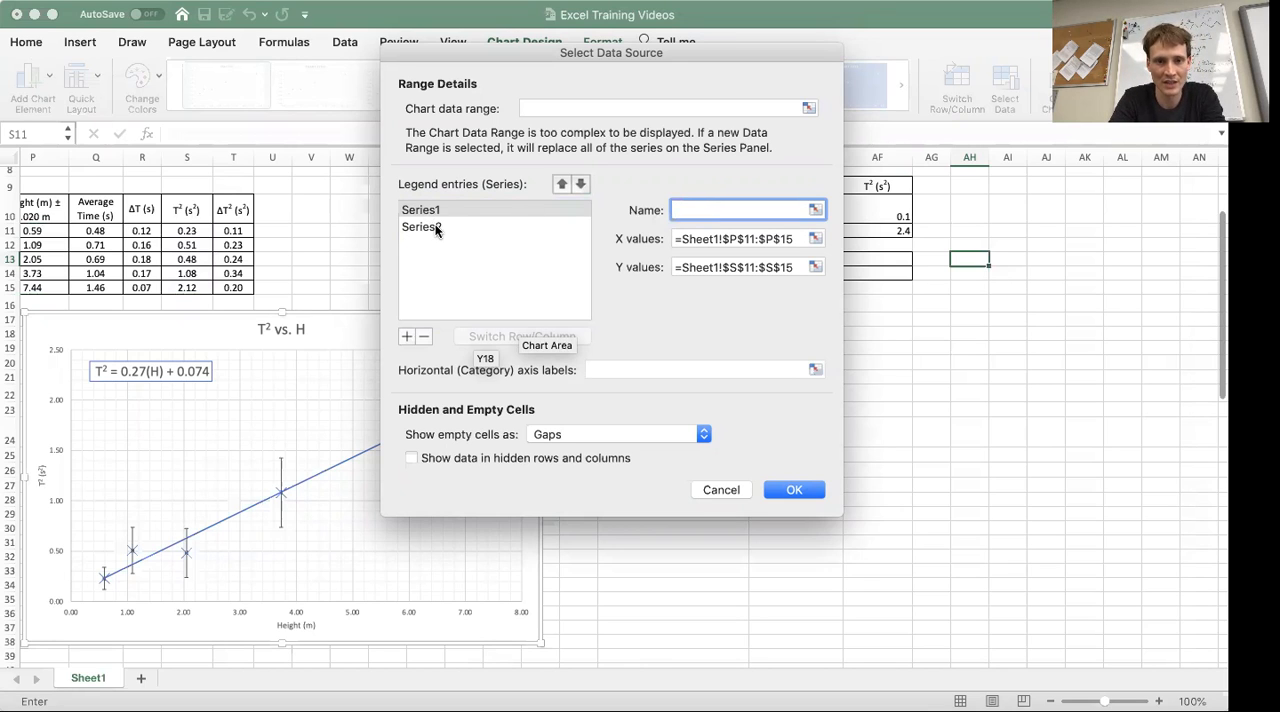
{"action": "left_click", "coordinate": [434, 228]}
{"action": "left_click", "coordinate": [752, 210]}
{"action": "type", "text": "Max Gradient"}
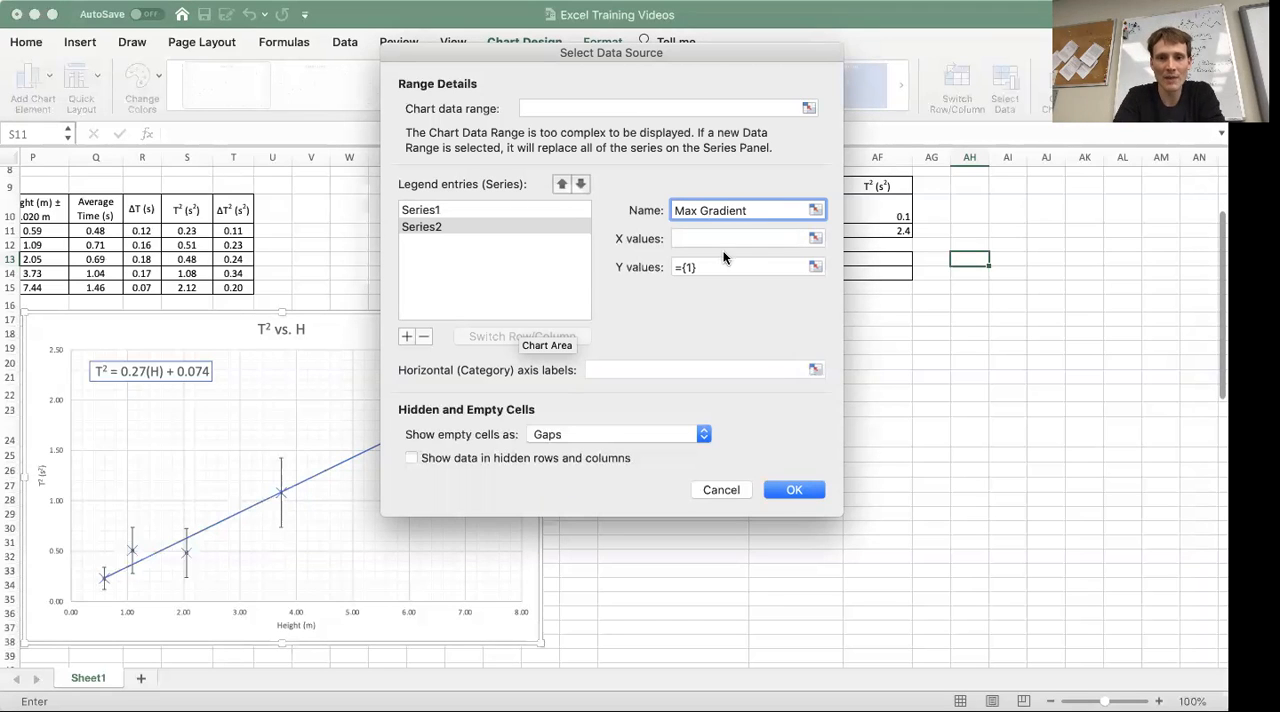
Step: Set the Max Gradient series' X values to AE10:AE11 and Y values to AF10:AF11, and apply the data source changes
{"action": "left_click", "coordinate": [816, 237]}
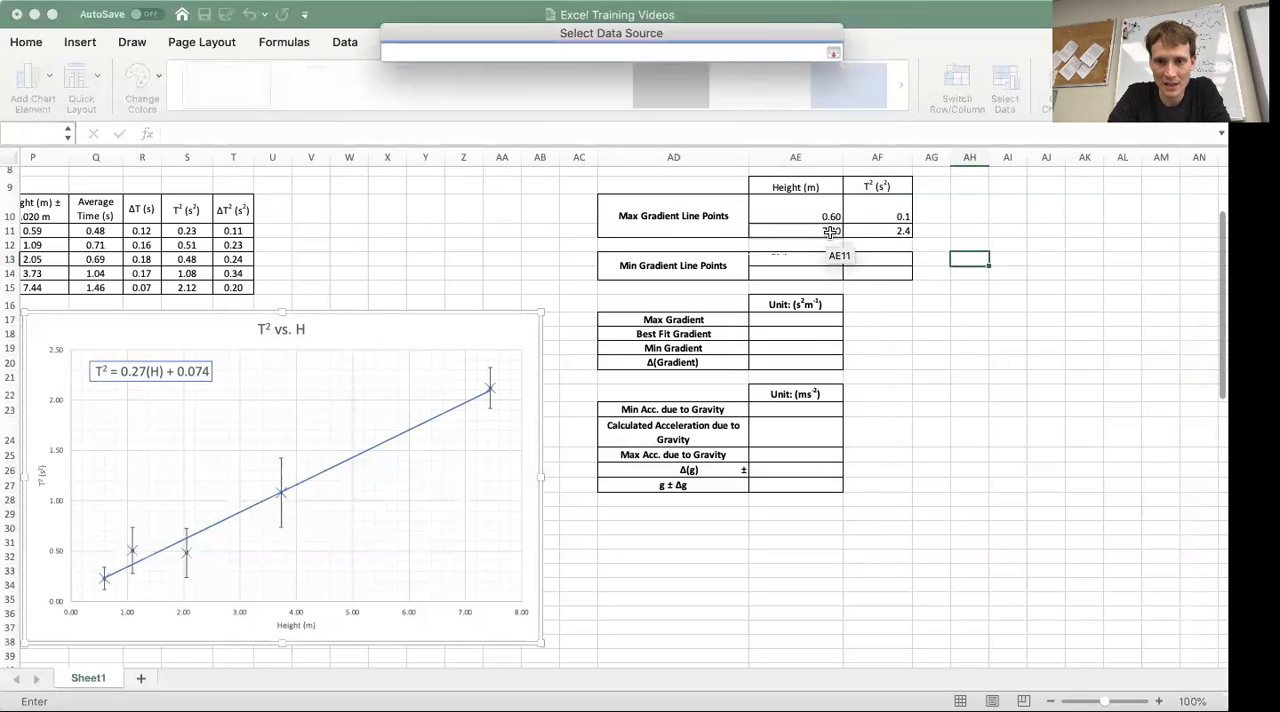
{"action": "left_click_drag", "start_coordinate": [825, 210], "coordinate": [825, 232]}
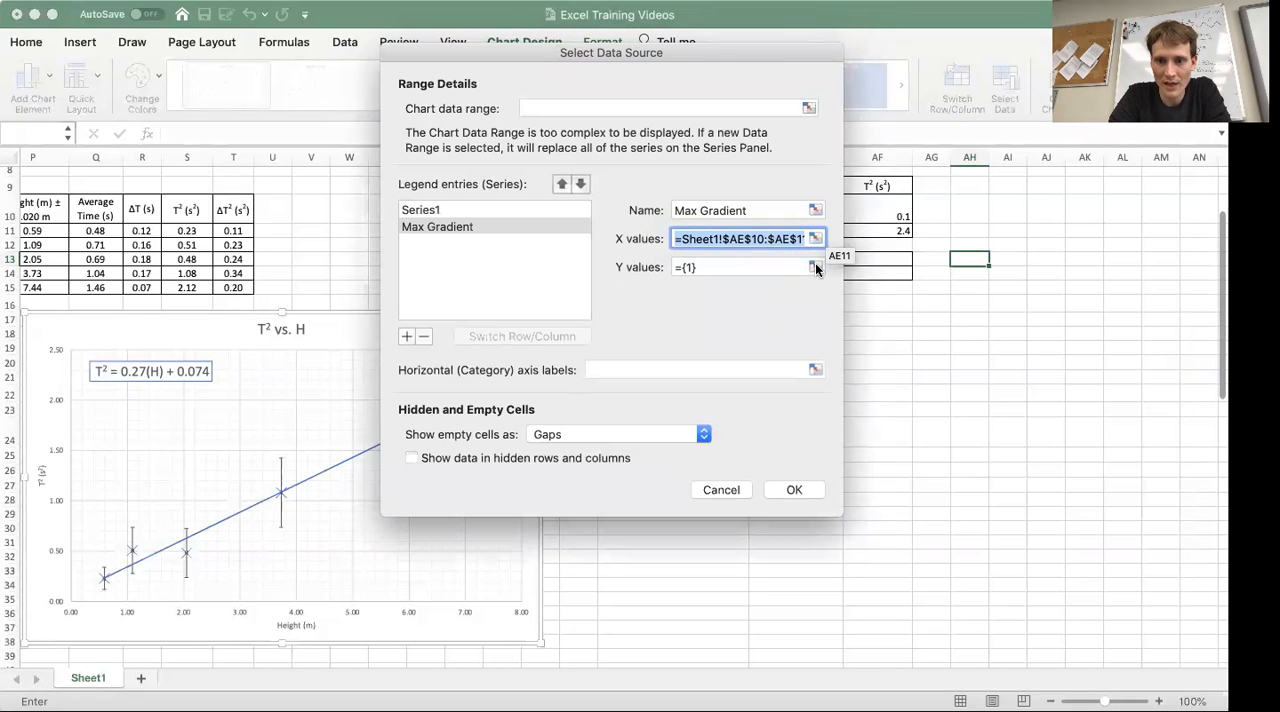
{"action": "left_click", "coordinate": [815, 266]}
{"action": "left_click", "coordinate": [892, 217]}
{"action": "left_click_drag", "start_coordinate": [892, 217], "coordinate": [892, 231]}
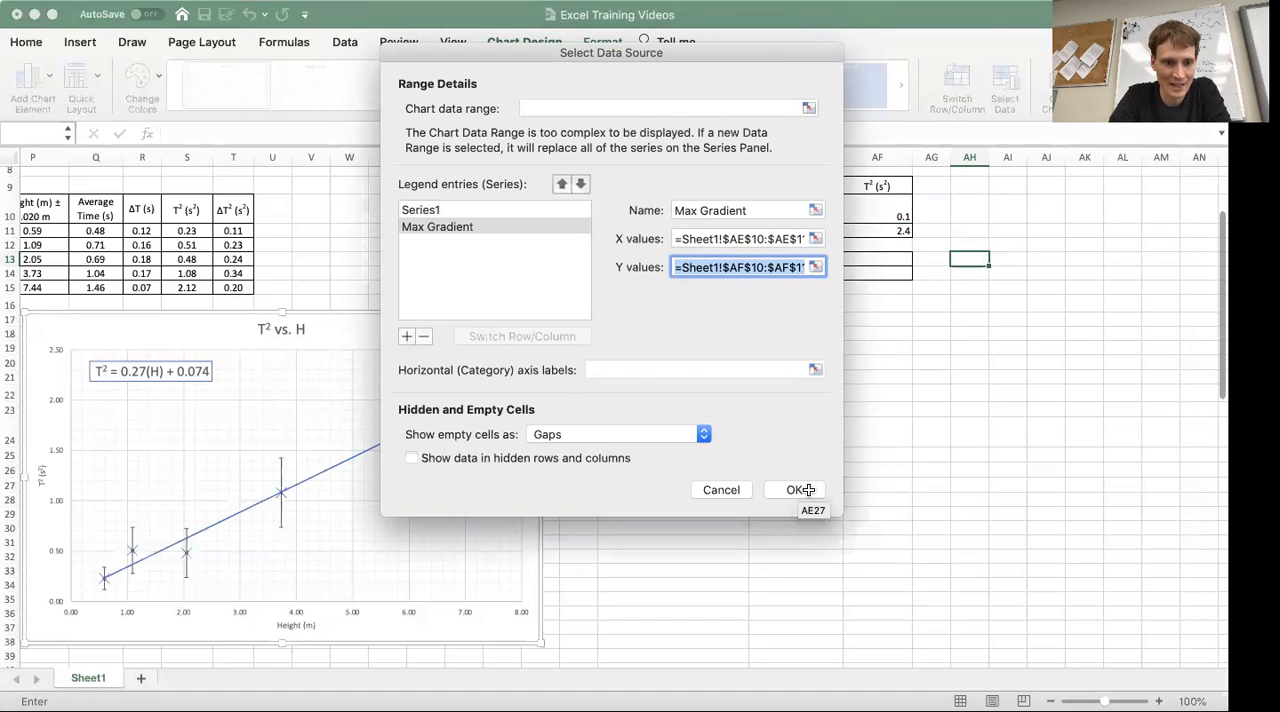
{"action": "left_click", "coordinate": [793, 489]}
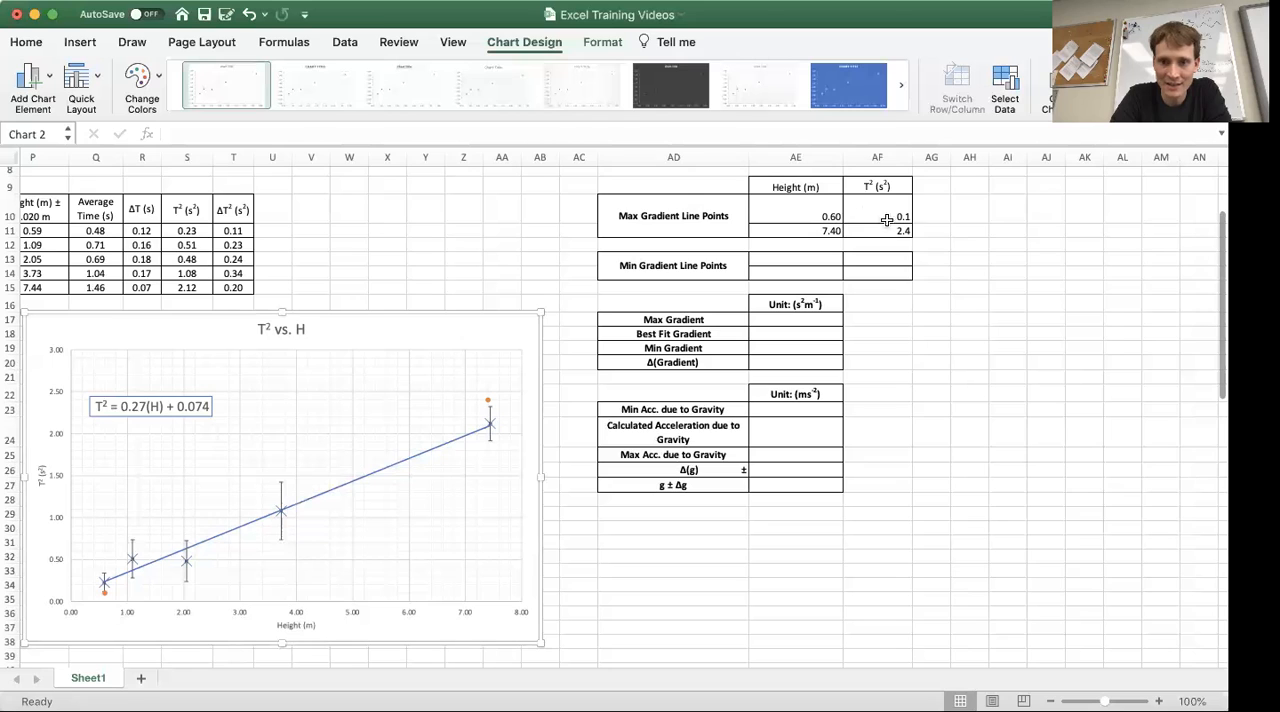
Step: Add a linear trendline to the Max Gradient series and format it as a solid line in theme orange
{"action": "left_click", "coordinate": [486, 403]}
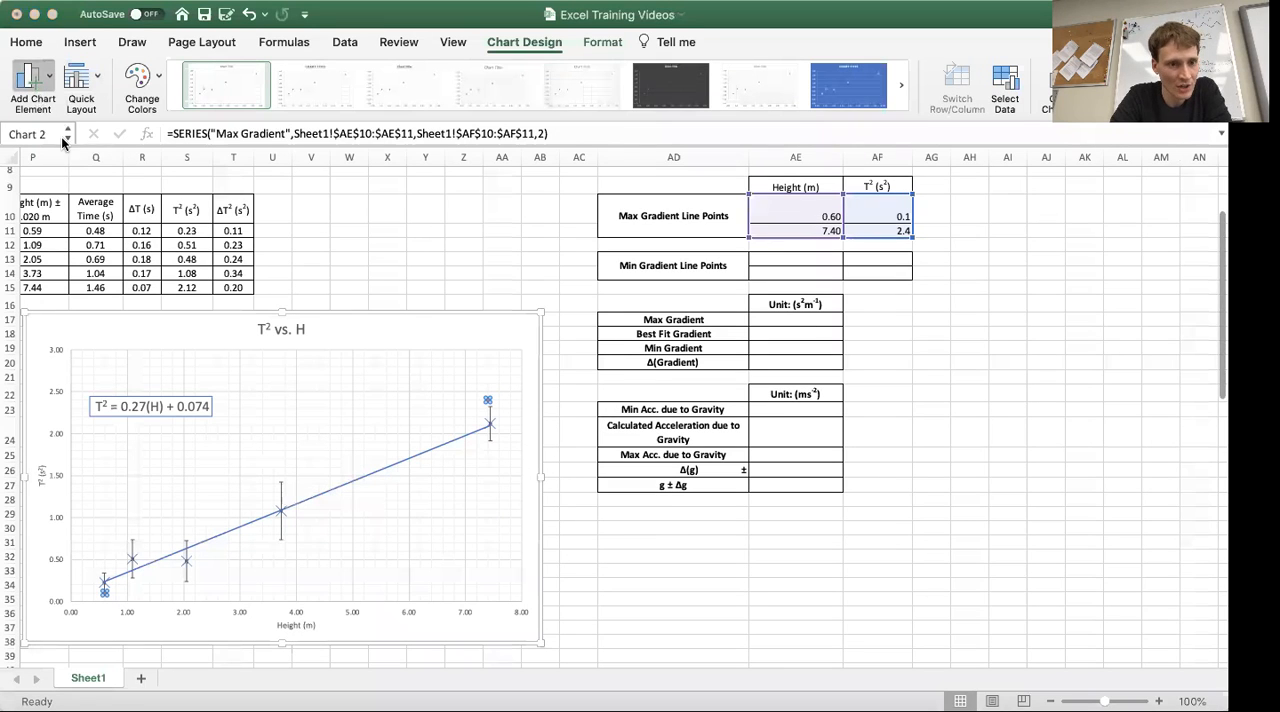
{"action": "left_click", "coordinate": [286, 334]}
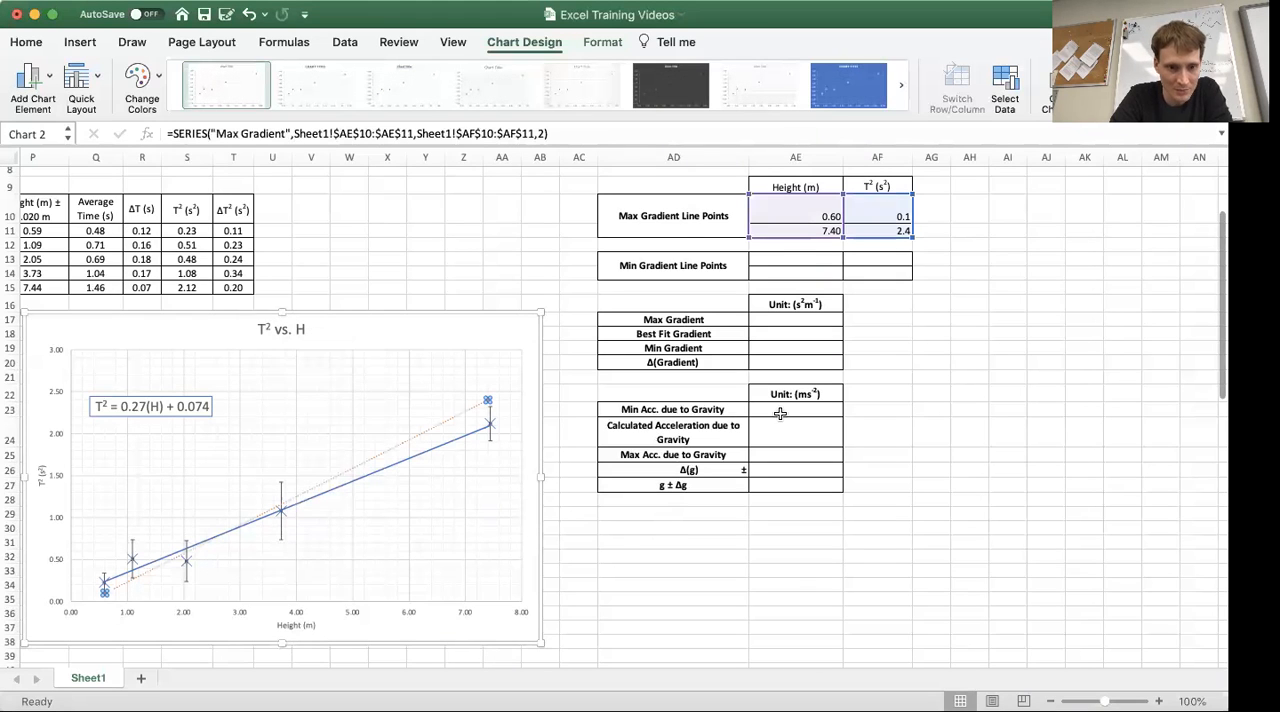
{"action": "double_click", "coordinate": [453, 418]}
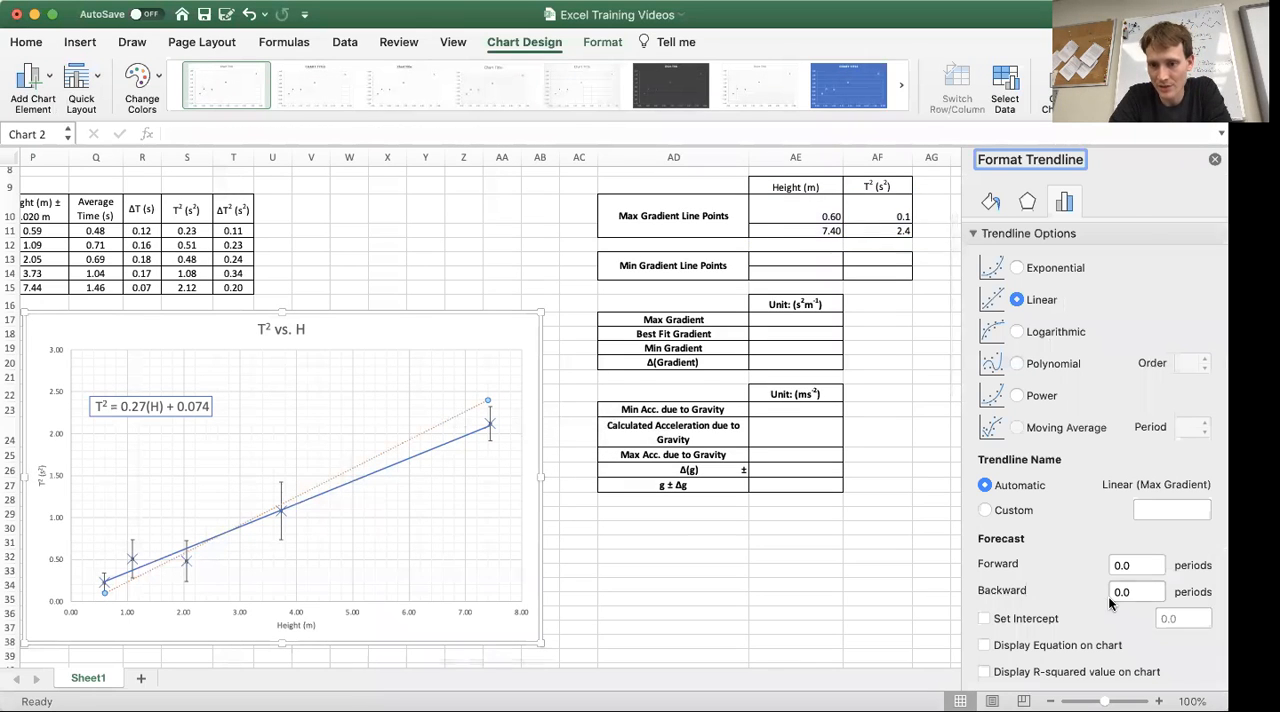
{"action": "left_click", "coordinate": [1030, 202]}
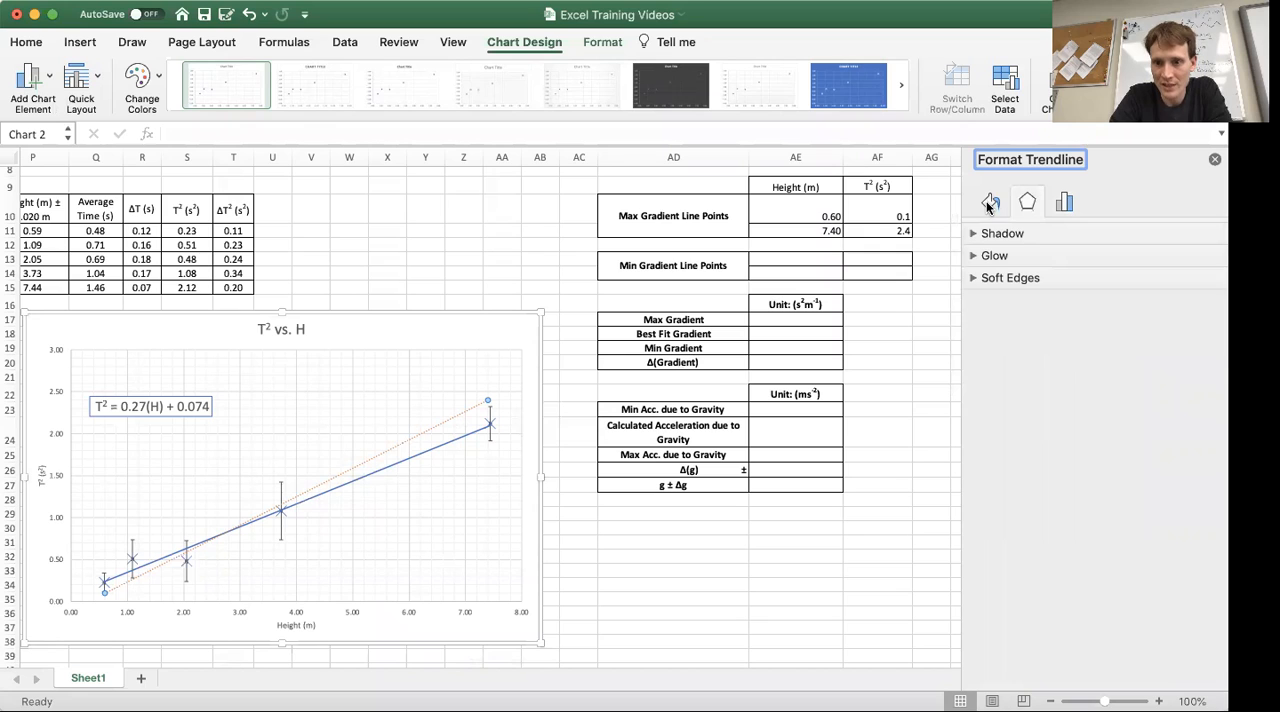
{"action": "left_click", "coordinate": [990, 202]}
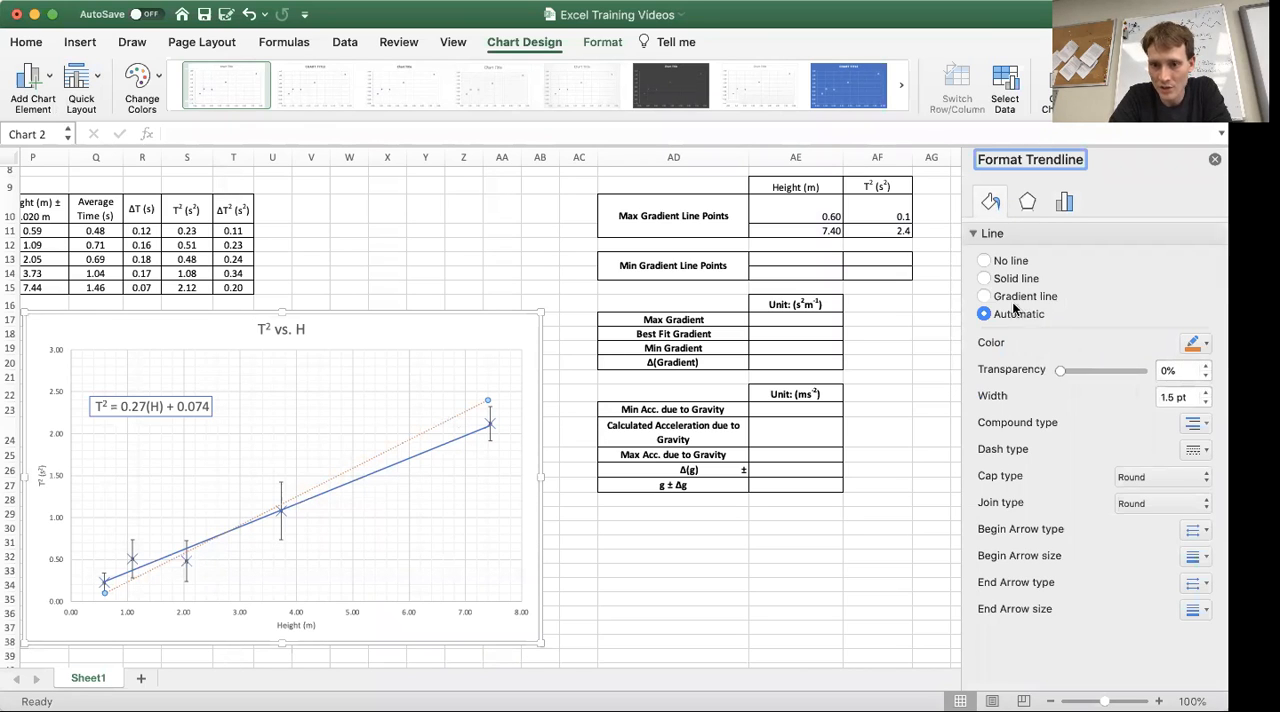
{"action": "left_click", "coordinate": [985, 278]}
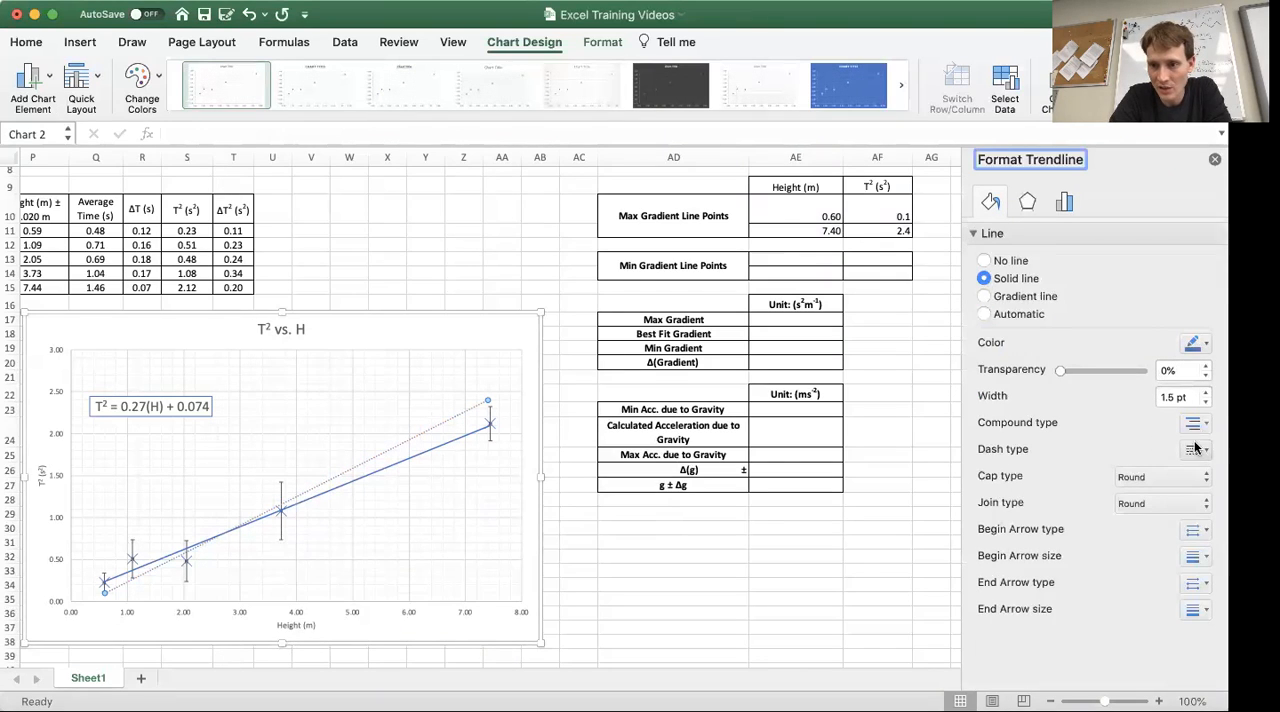
{"action": "left_click", "coordinate": [1195, 343]}
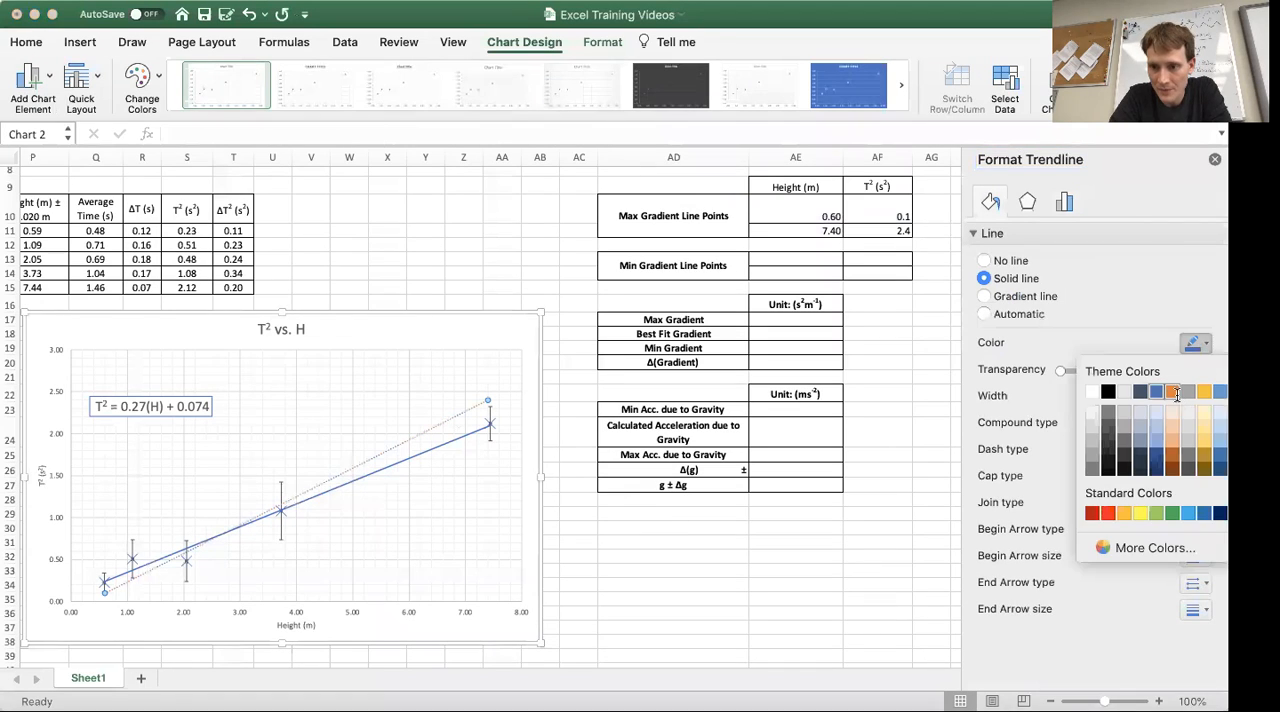
{"action": "left_click", "coordinate": [1173, 392]}
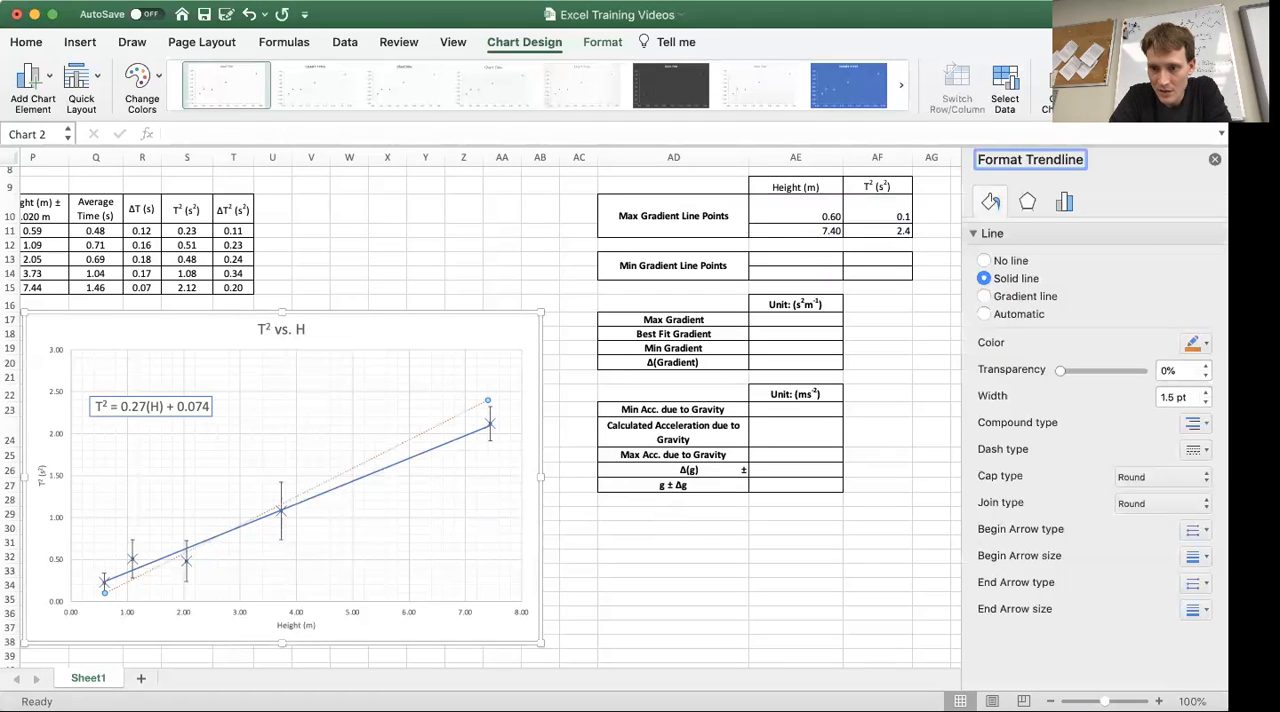
Step: Change the Max Gradient trendline's dash type from dotted to a continuous solid line
{"action": "left_click", "coordinate": [1204, 422]}
{"action": "left_click", "coordinate": [1206, 453]}
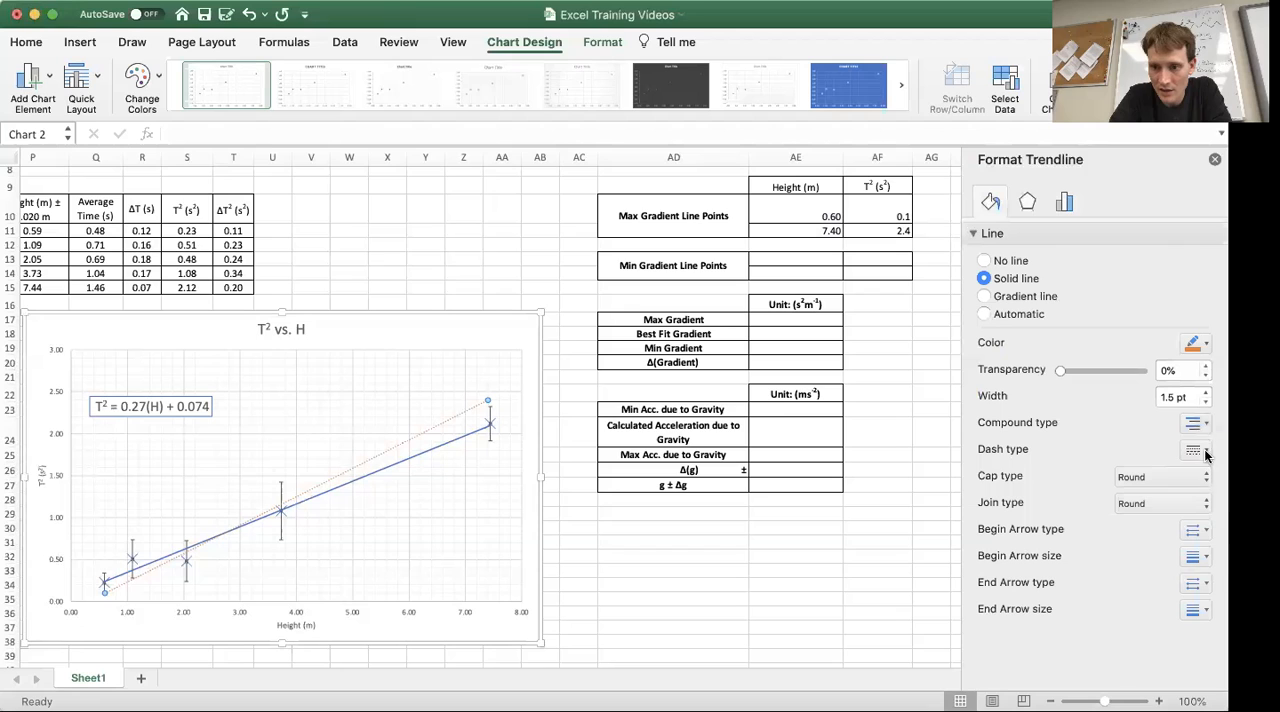
{"action": "left_click", "coordinate": [1207, 451]}
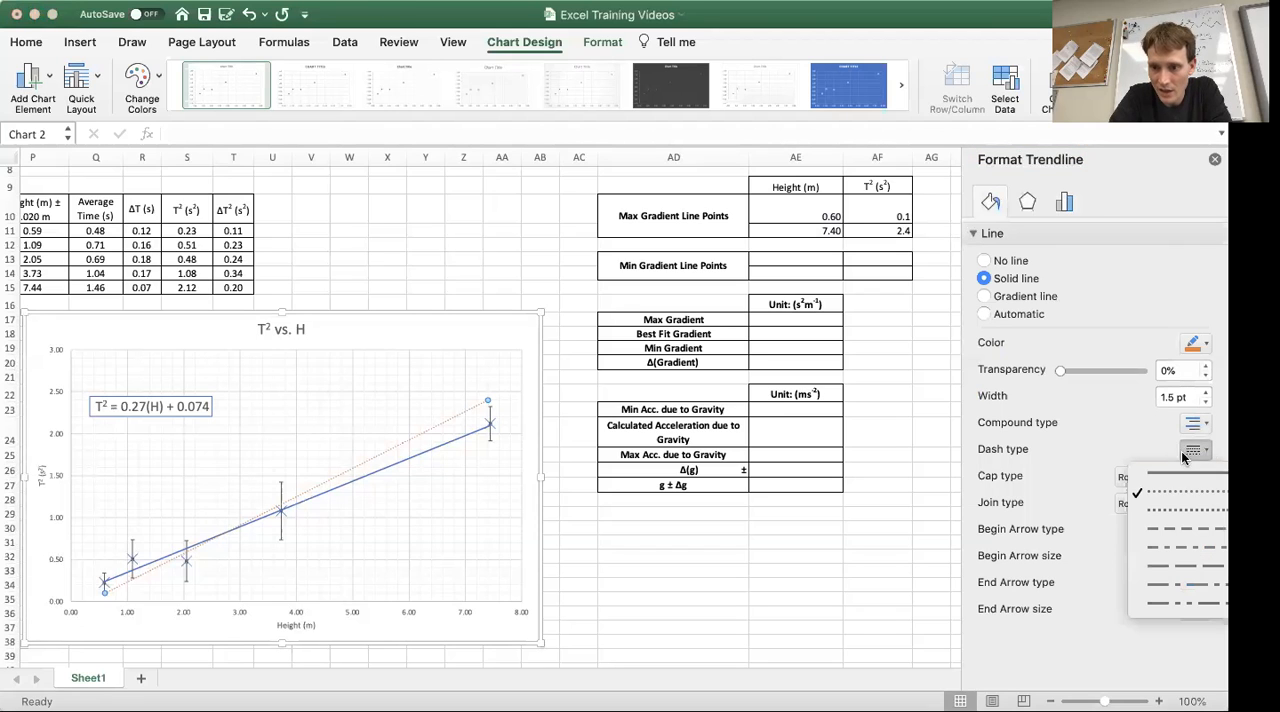
{"action": "left_click", "coordinate": [1176, 471]}
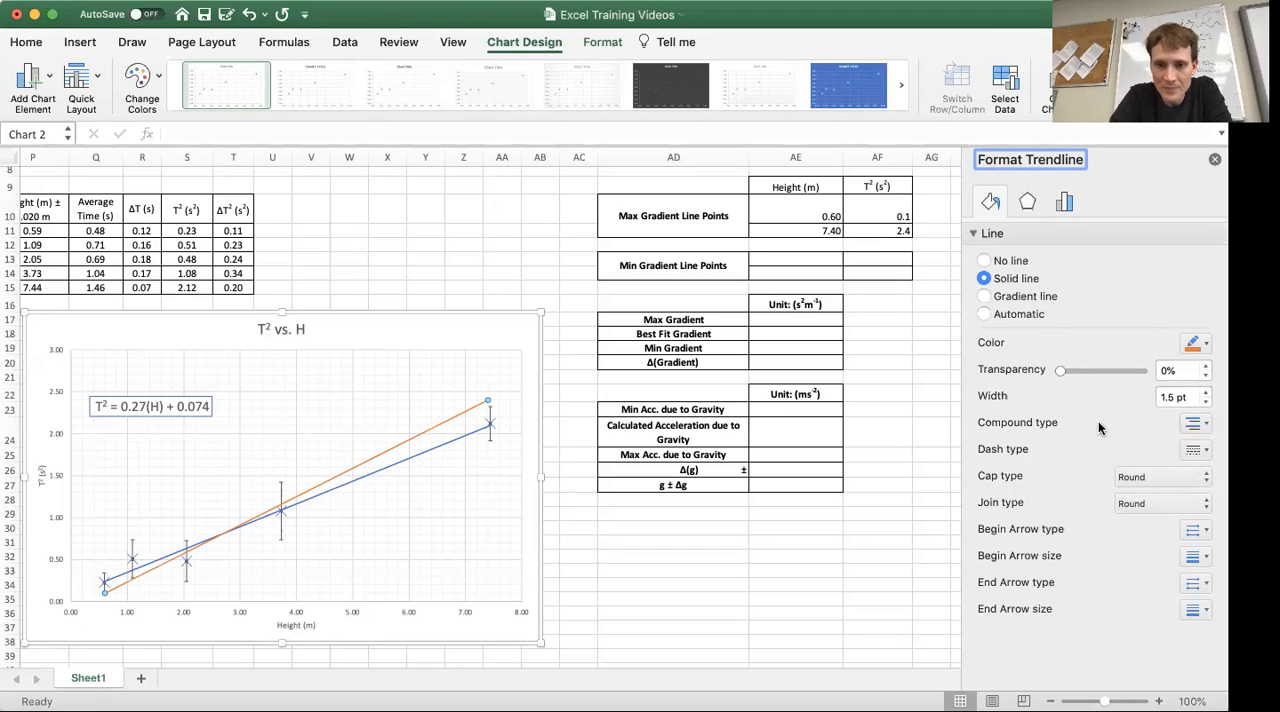
{"action": "left_click", "coordinate": [477, 333]}
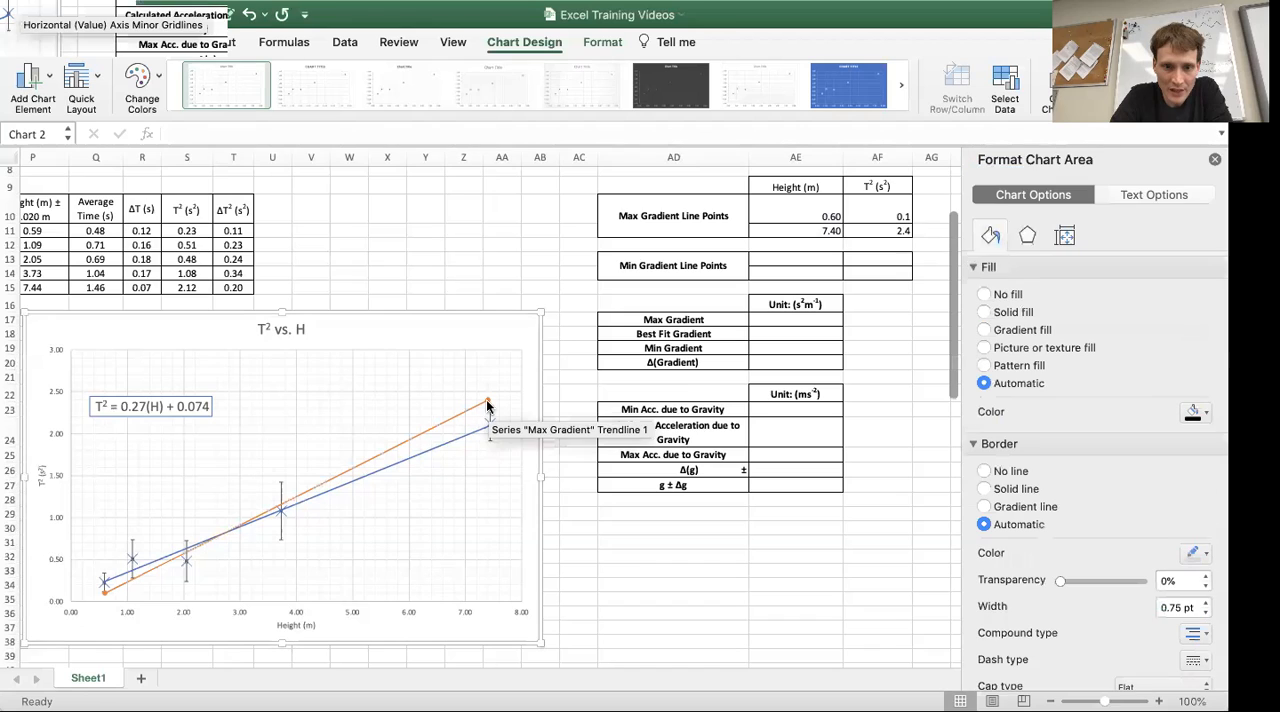
{"action": "left_click", "coordinate": [487, 403]}
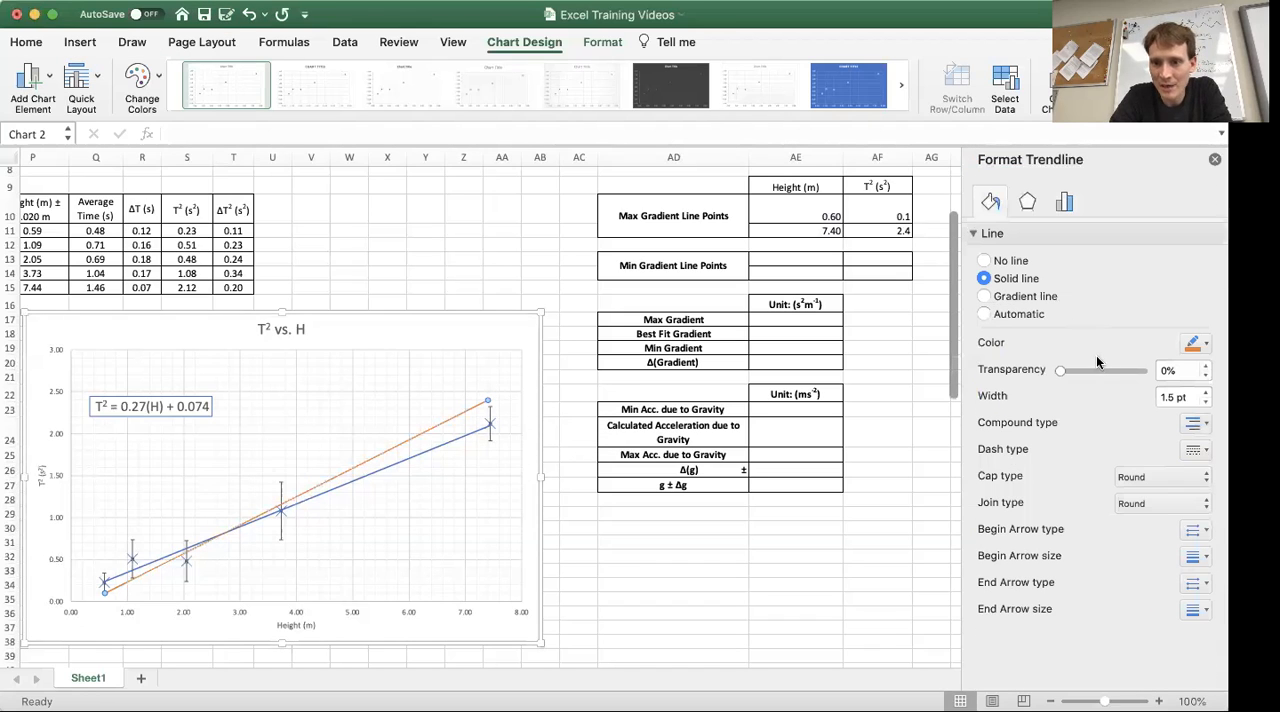
{"action": "left_click", "coordinate": [1030, 203]}
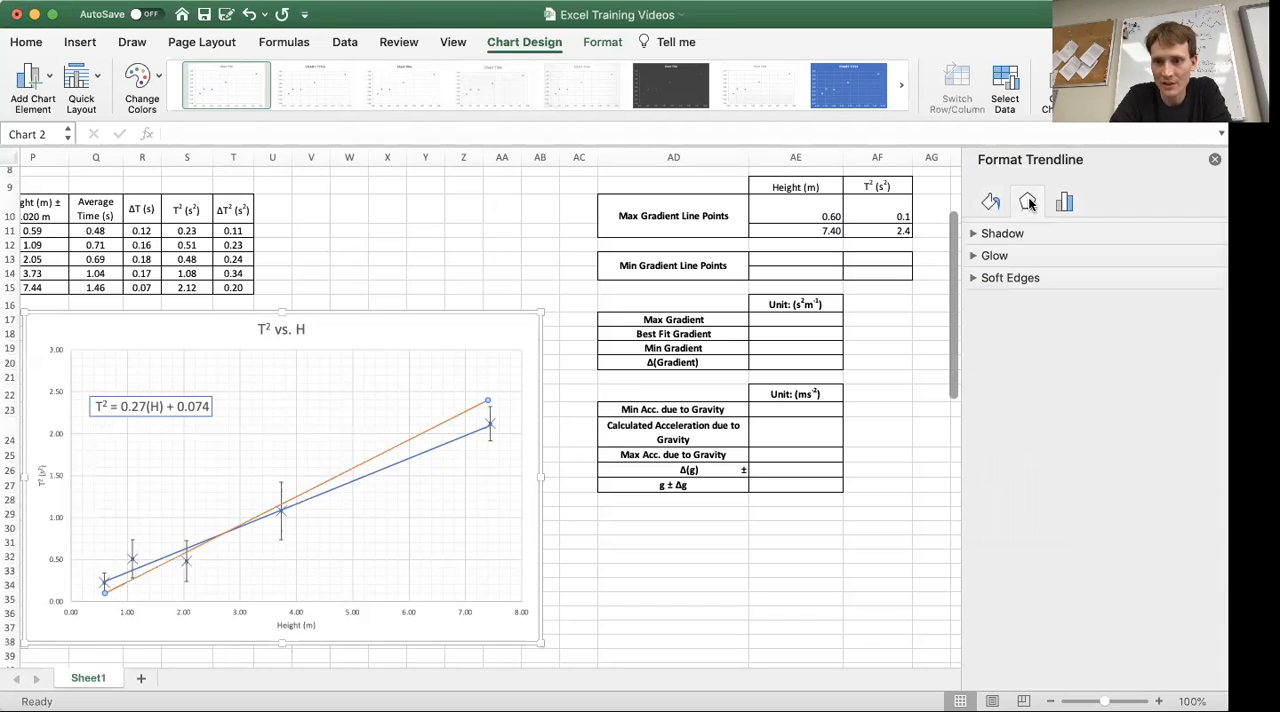
{"action": "left_click", "coordinate": [1064, 203]}
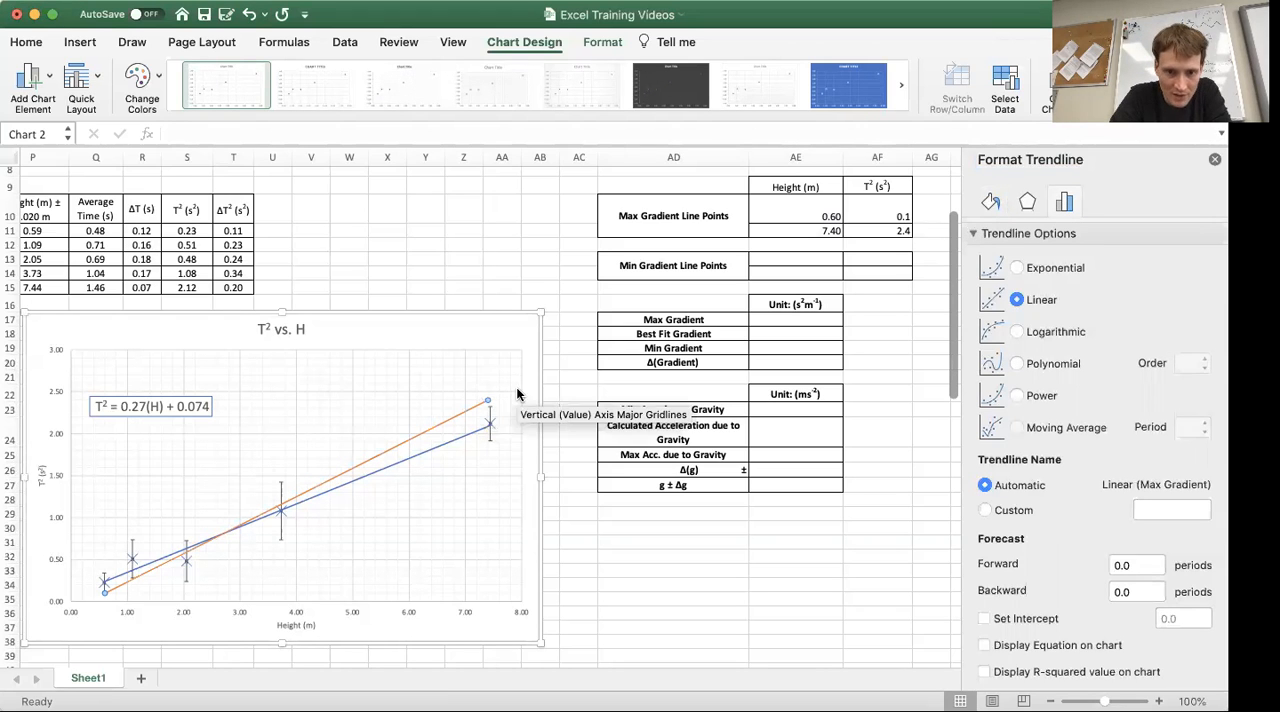
Step: Remove the point markers from the Max Gradient series by setting its marker option to None
{"action": "scroll", "coordinate": [451, 401], "scroll_direction": "up", "scroll_amount": 5}
{"action": "scroll", "coordinate": [451, 398], "scroll_direction": "up", "scroll_amount": 2}
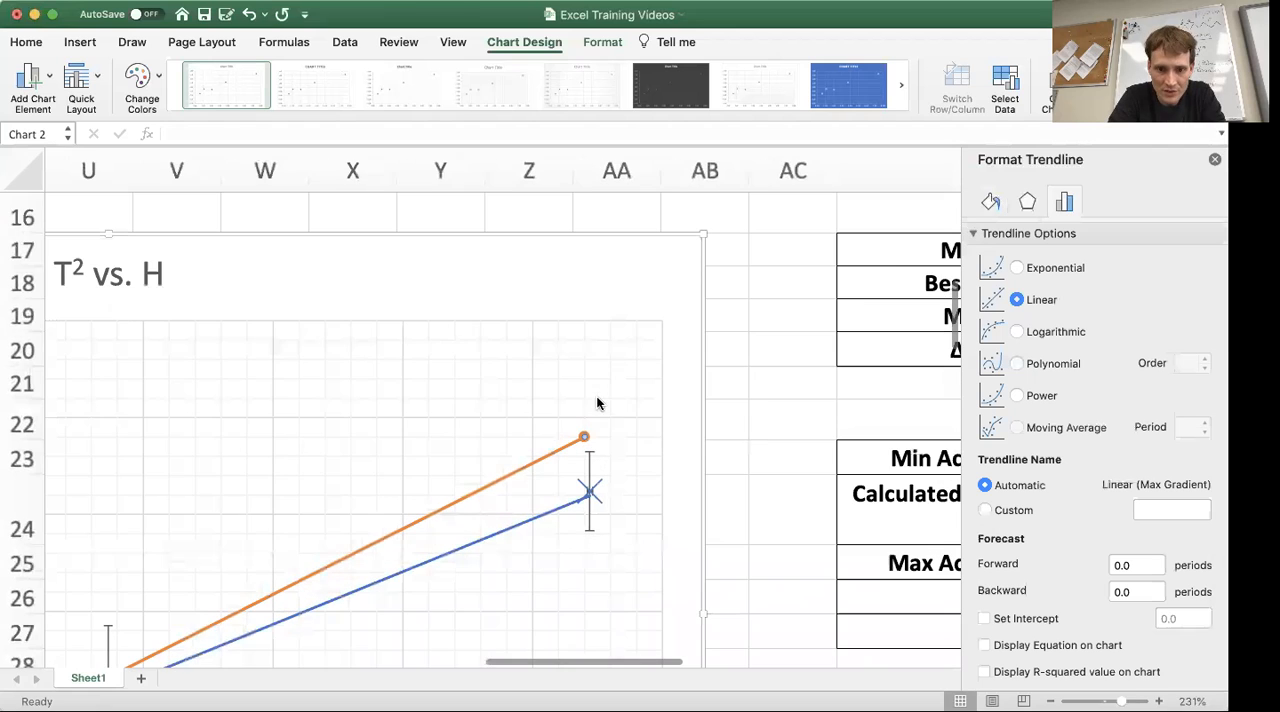
{"action": "left_click", "coordinate": [656, 421]}
{"action": "left_click", "coordinate": [678, 417]}
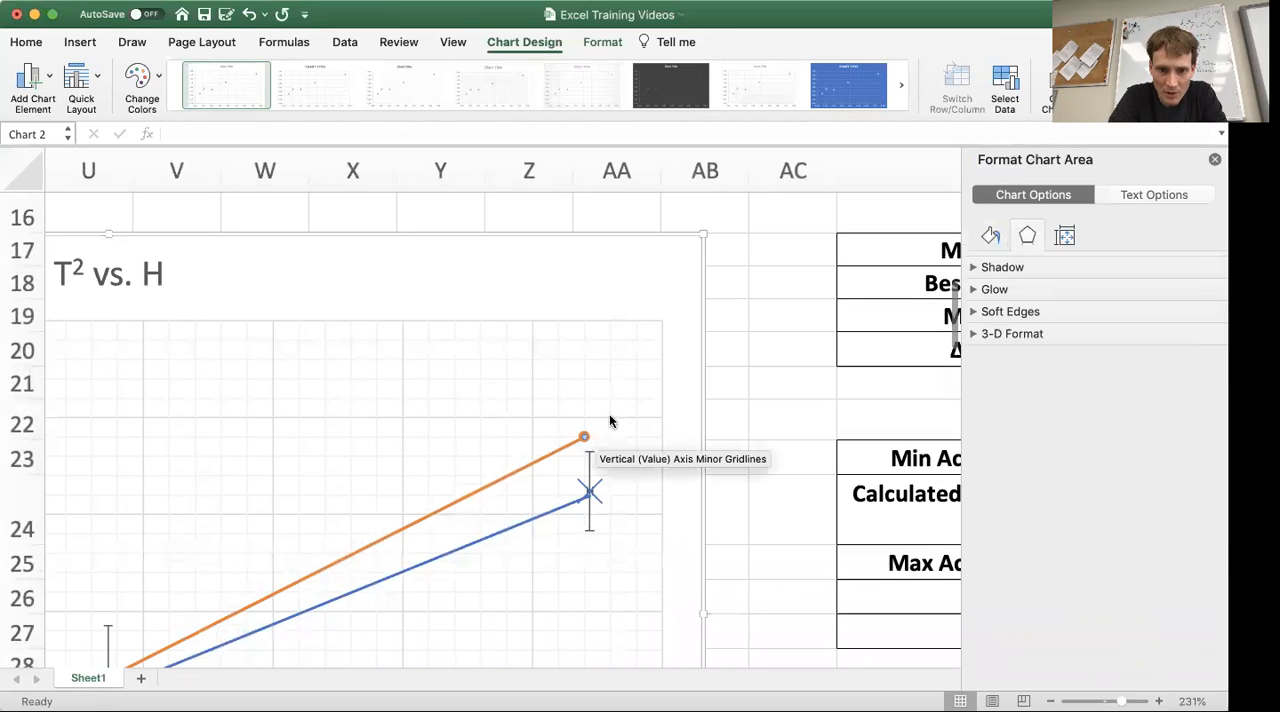
{"action": "left_click", "coordinate": [585, 441]}
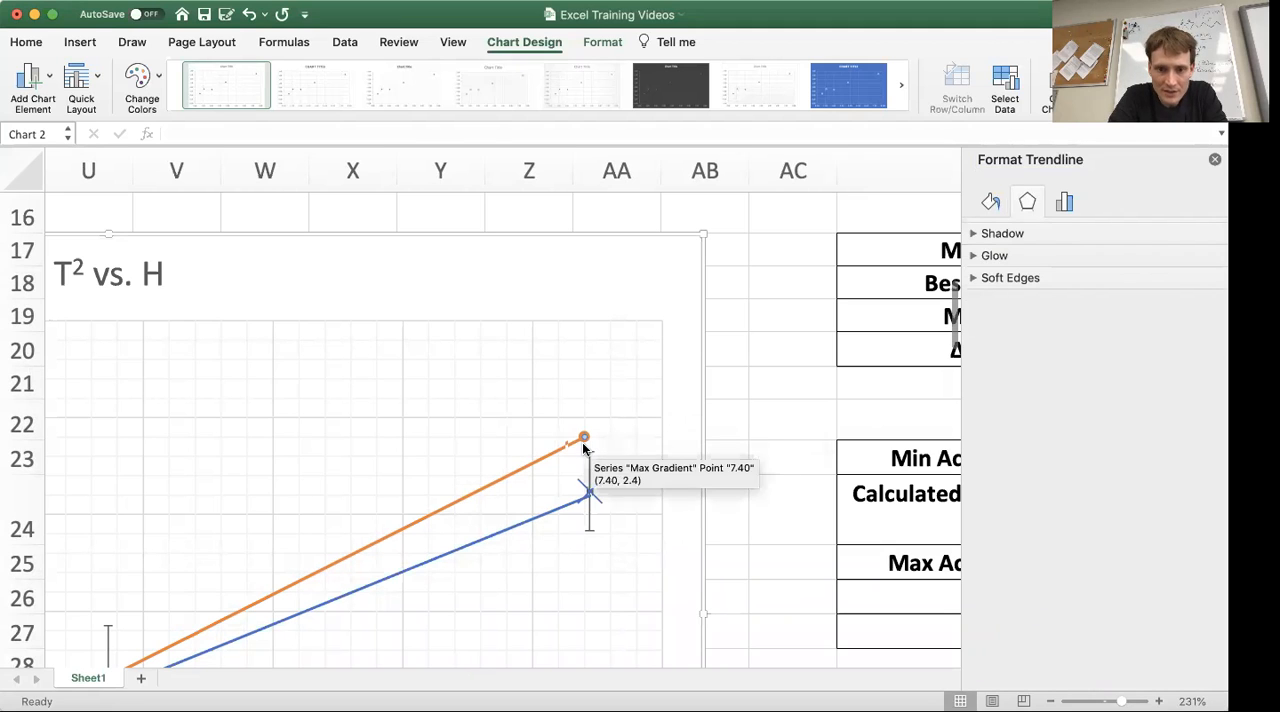
{"action": "left_click", "coordinate": [583, 436]}
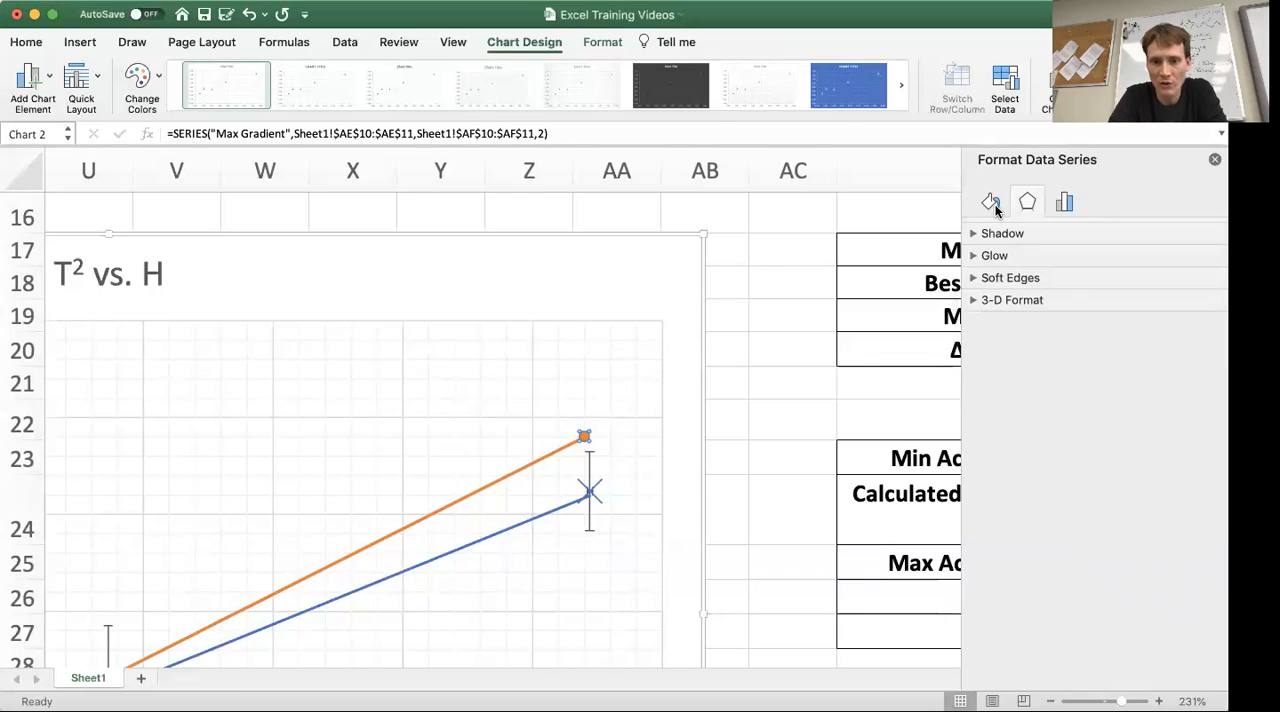
{"action": "left_click", "coordinate": [993, 204]}
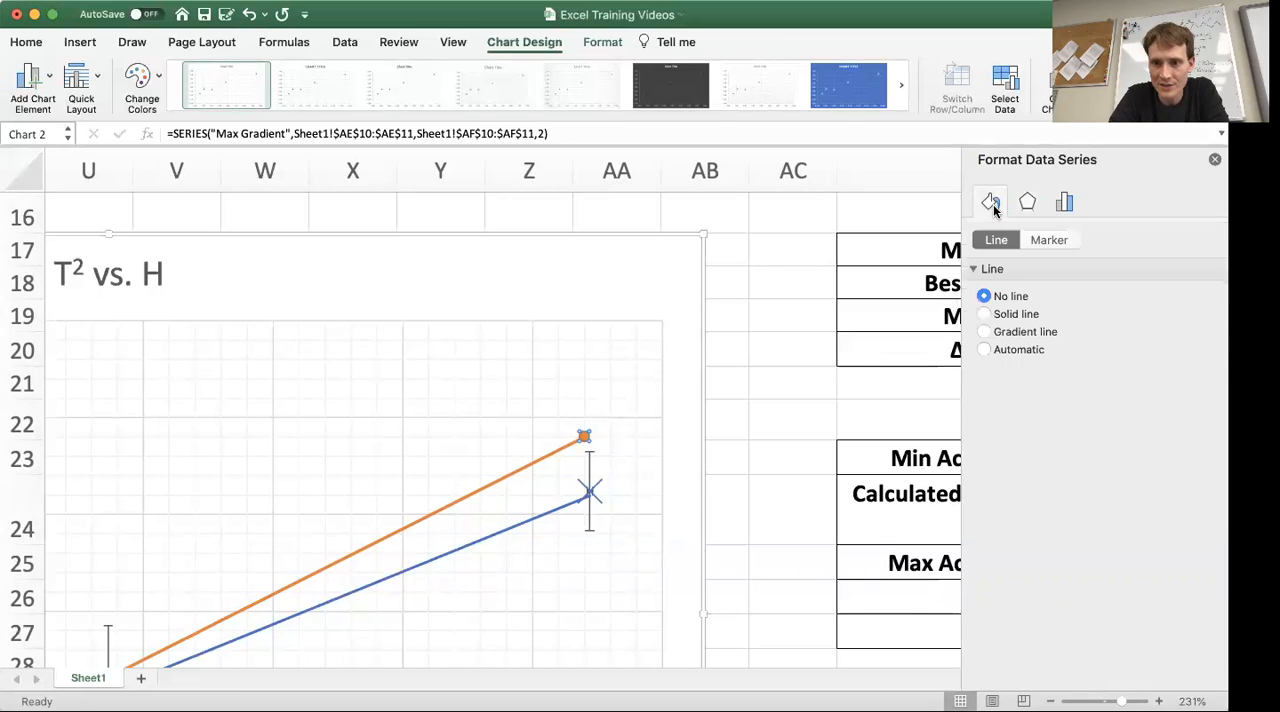
{"action": "left_click", "coordinate": [1056, 242]}
{"action": "left_click", "coordinate": [972, 269]}
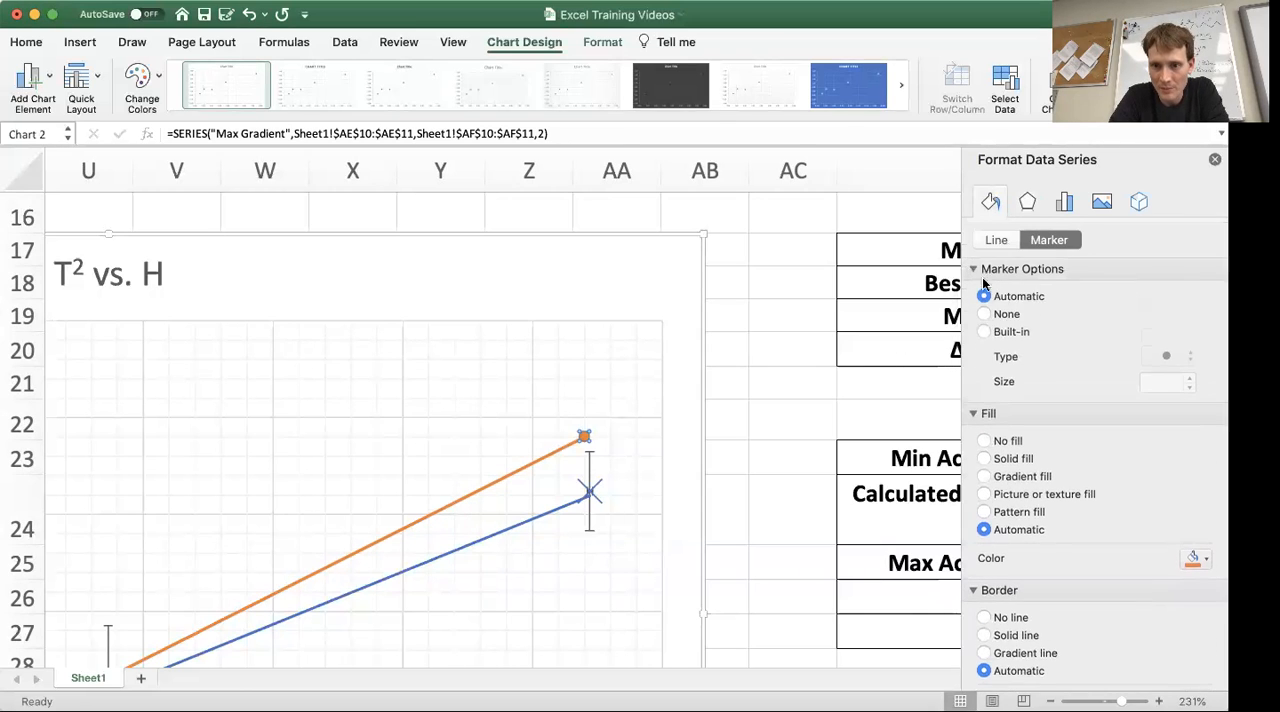
{"action": "left_click", "coordinate": [985, 314]}
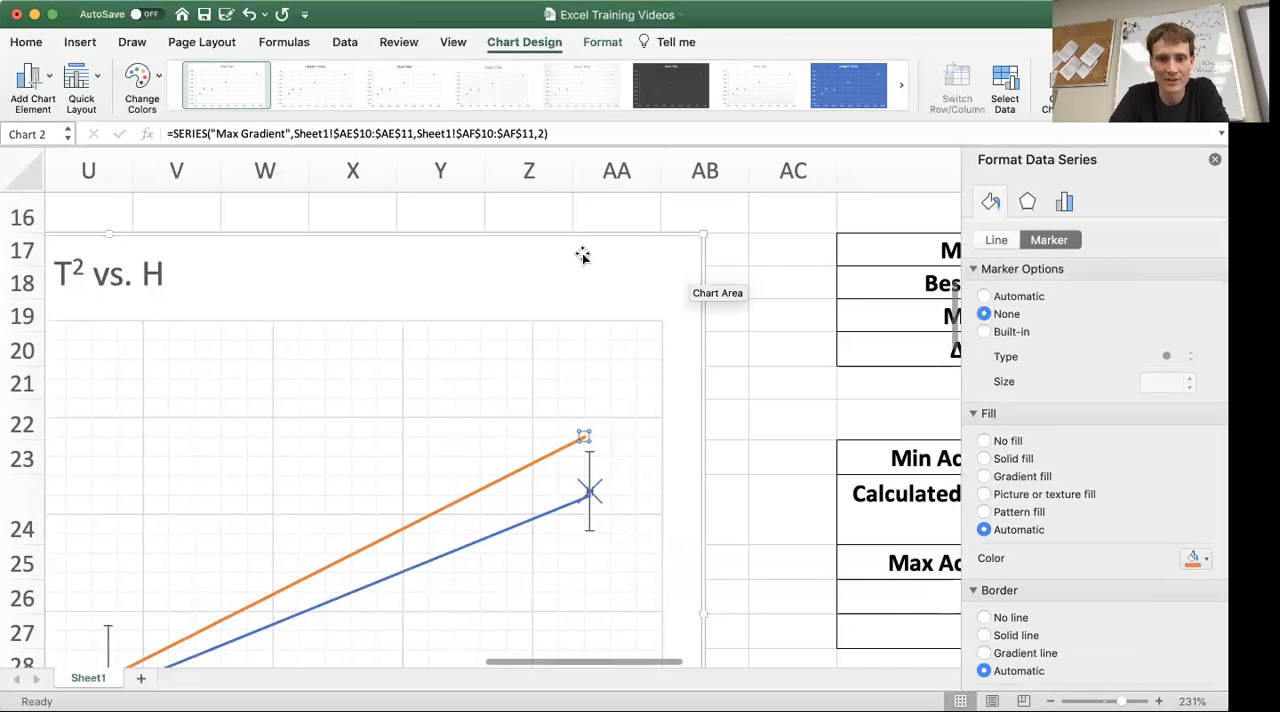
{"action": "left_click", "coordinate": [692, 497]}
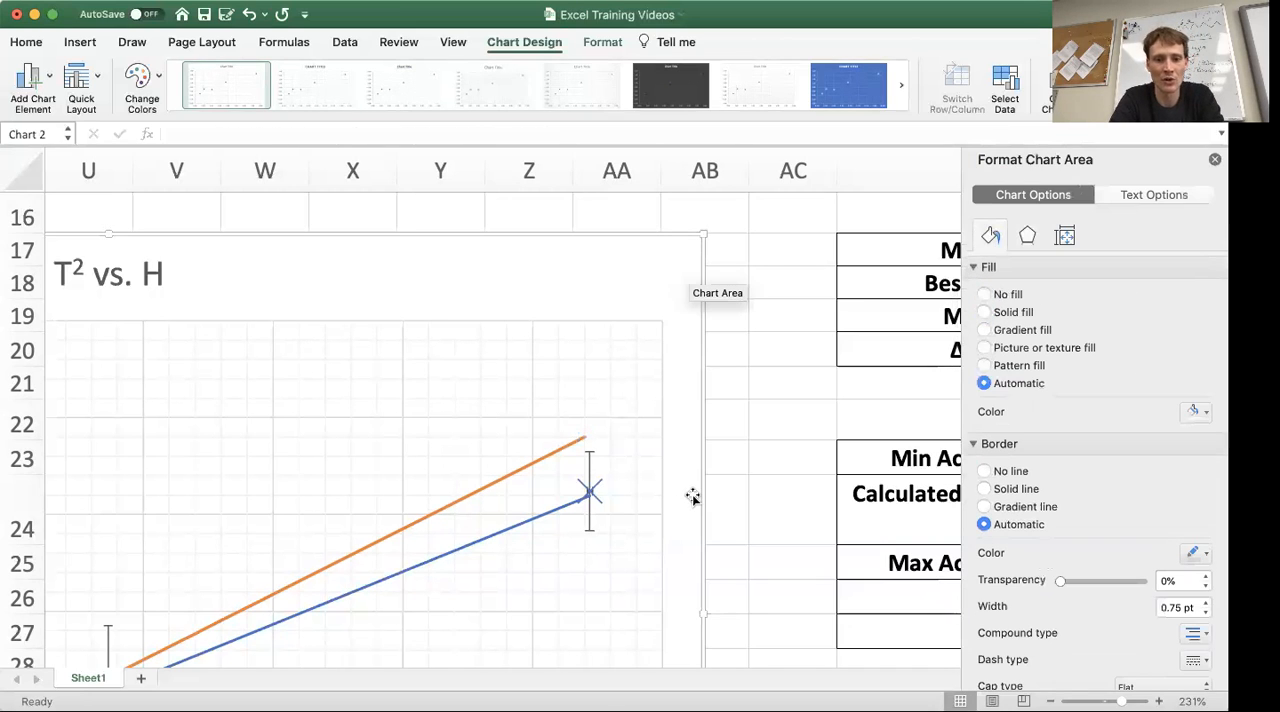
Step: Display the Max Gradient trendline's equation on the chart and place it just below the best fit equation
{"action": "scroll", "coordinate": [692, 497], "scroll_direction": "down", "scroll_amount": 10}
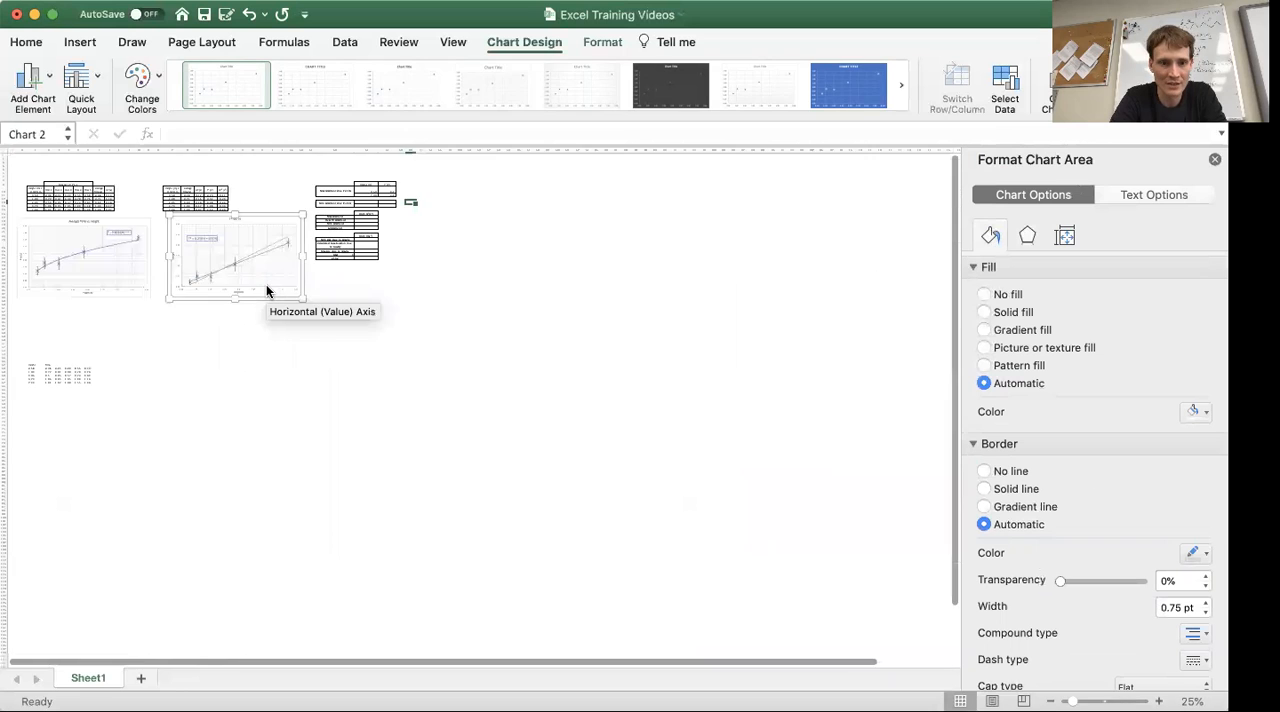
{"action": "scroll", "coordinate": [267, 291], "scroll_direction": "up", "scroll_amount": 10}
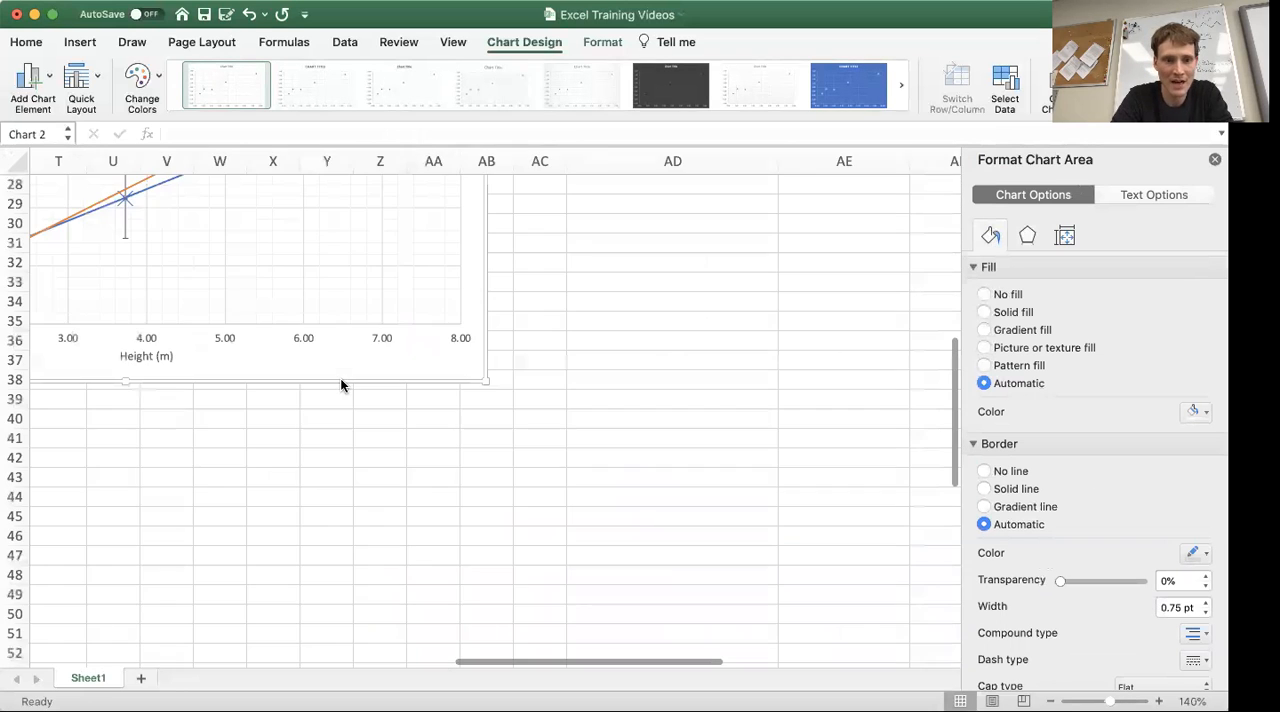
{"action": "scroll", "coordinate": [341, 385], "scroll_direction": "up", "scroll_amount": 5}
{"action": "scroll", "coordinate": [341, 385], "scroll_direction": "left", "scroll_amount": 3}
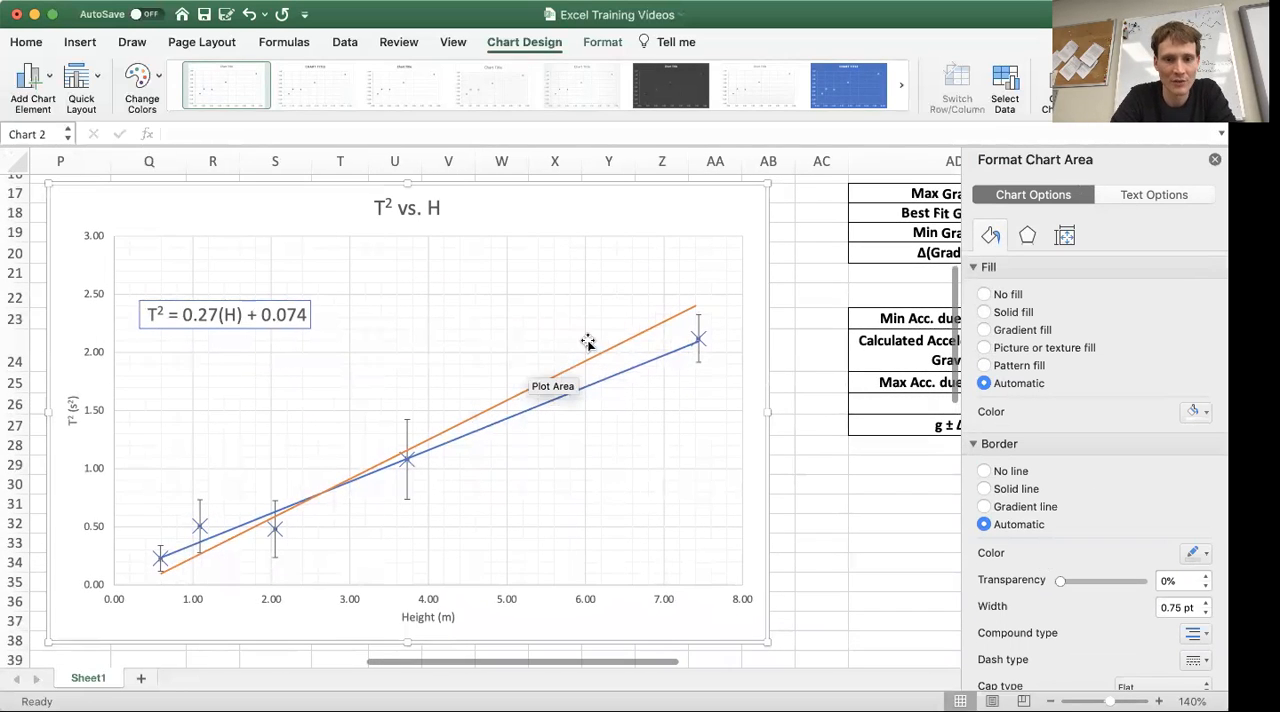
{"action": "left_click", "coordinate": [660, 328]}
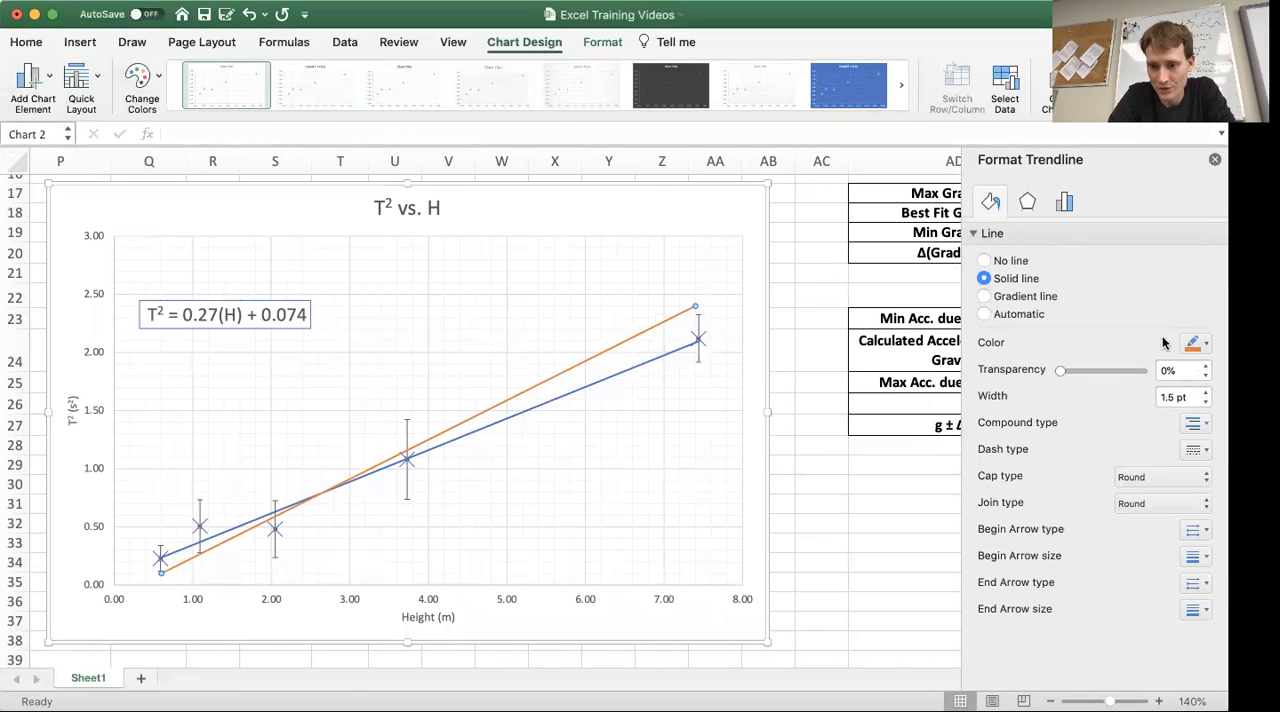
{"action": "left_click", "coordinate": [1066, 202]}
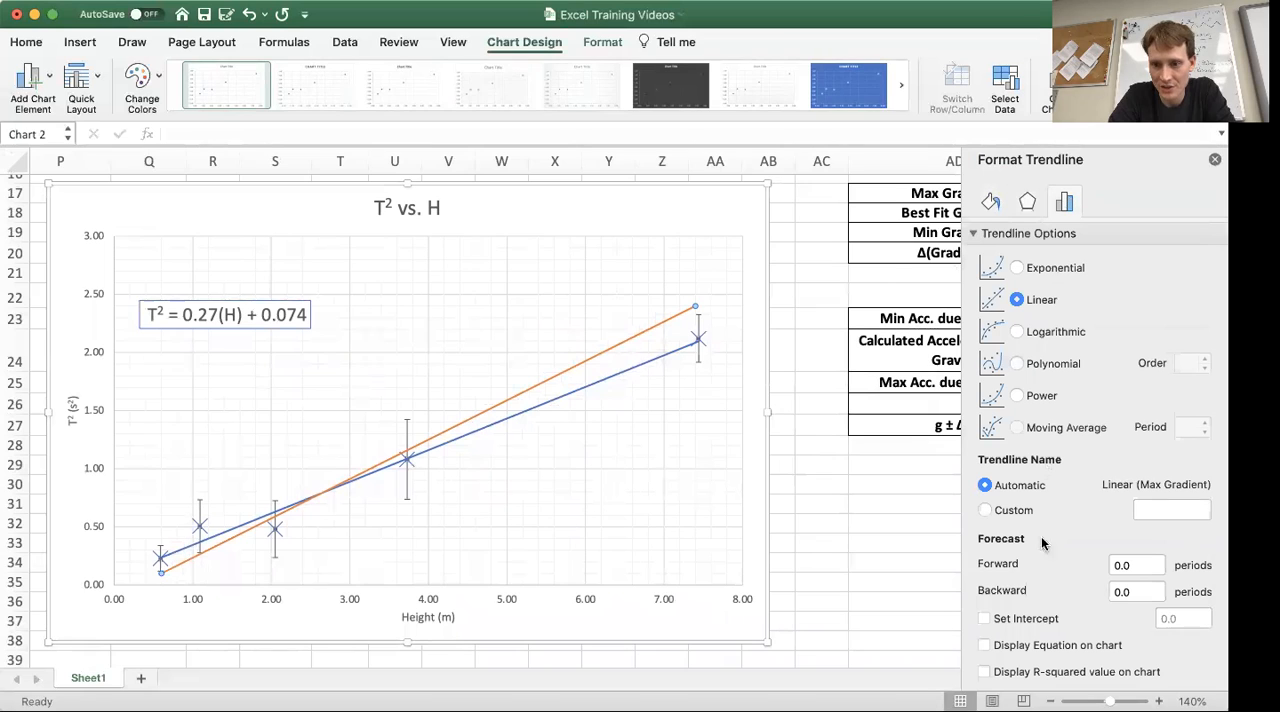
{"action": "left_click", "coordinate": [984, 645]}
{"action": "left_click_drag", "start_coordinate": [621, 303], "coordinate": [235, 356]}
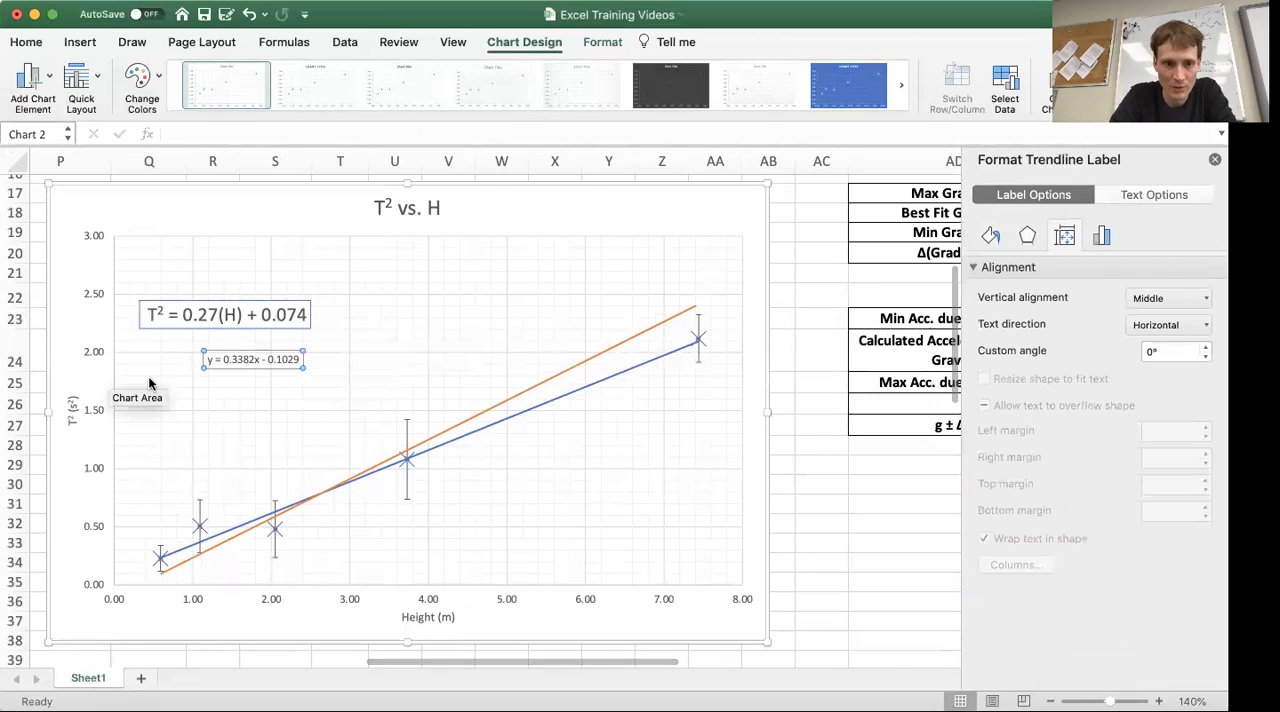
Step: Replace y with T² and x with (H) in the Max Gradient equation, copying both from the best fit equation
{"action": "left_click", "coordinate": [162, 311]}
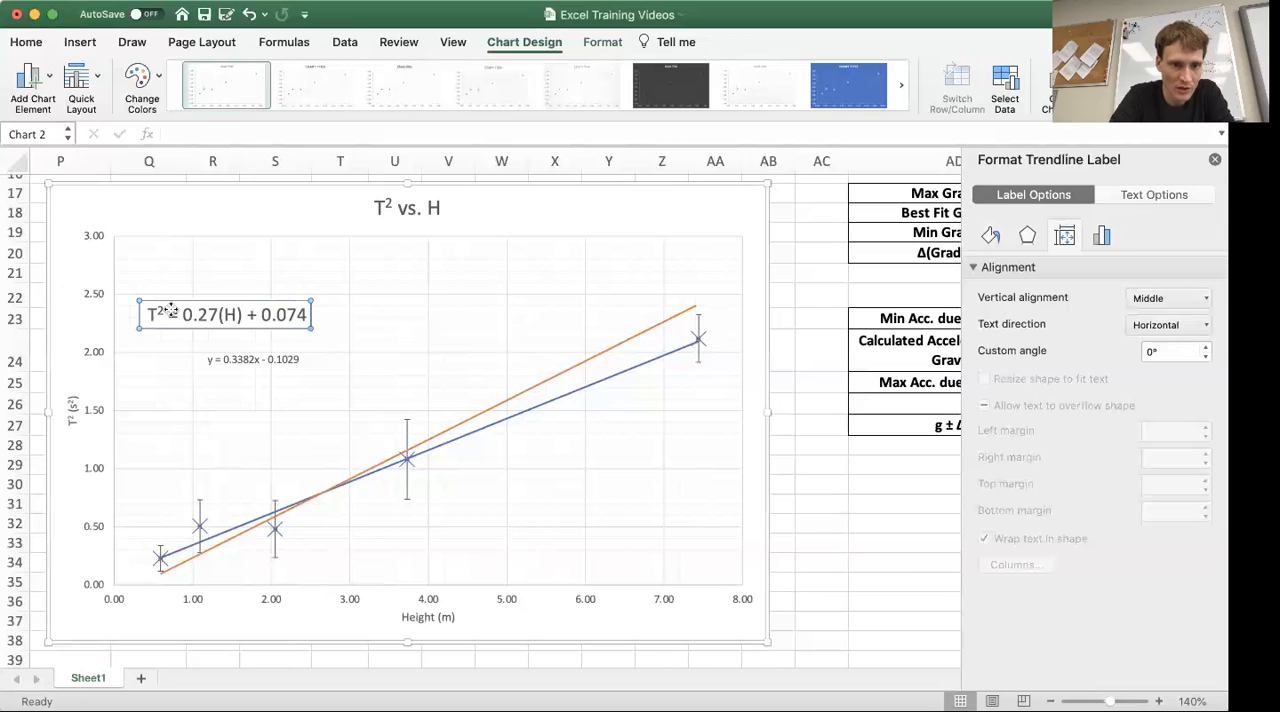
{"action": "double_click", "coordinate": [149, 311]}
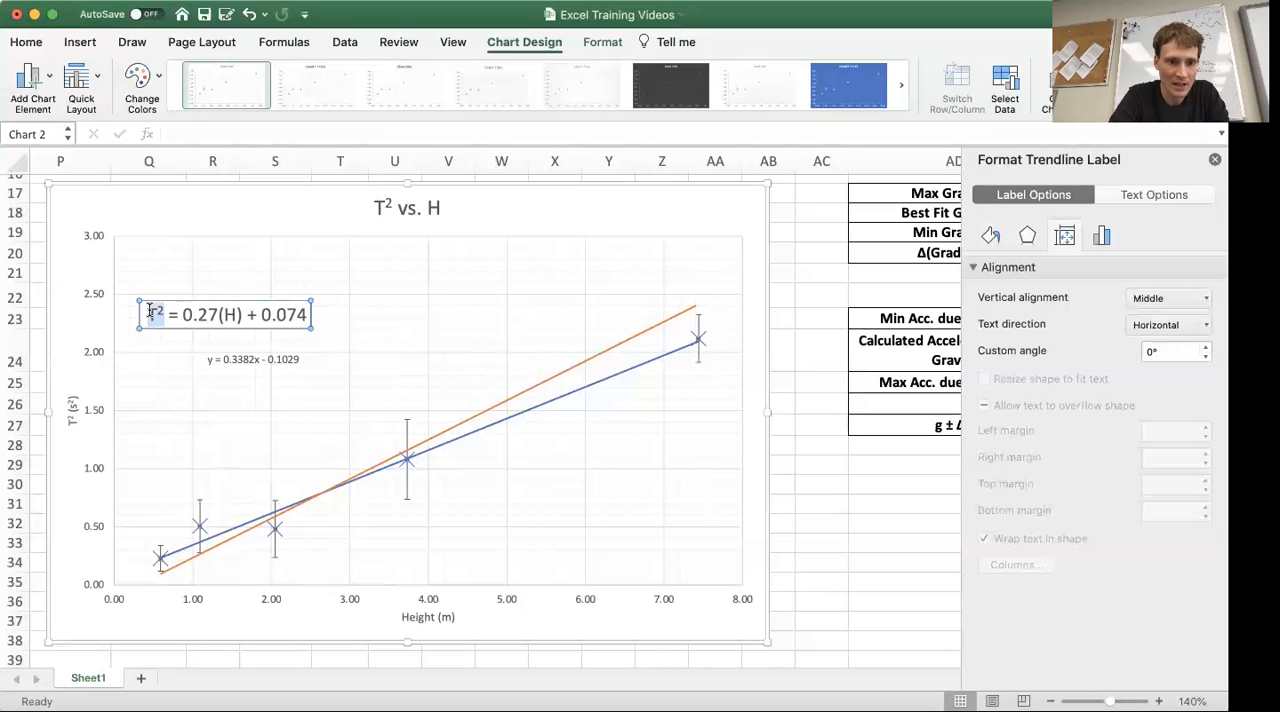
{"action": "left_click", "coordinate": [212, 360]}
{"action": "type", "text": "T²"}
{"action": "left_click", "coordinate": [238, 316]}
{"action": "left_click_drag", "start_coordinate": [240, 313], "coordinate": [215, 314]}
{"action": "key", "text": "super+c"}
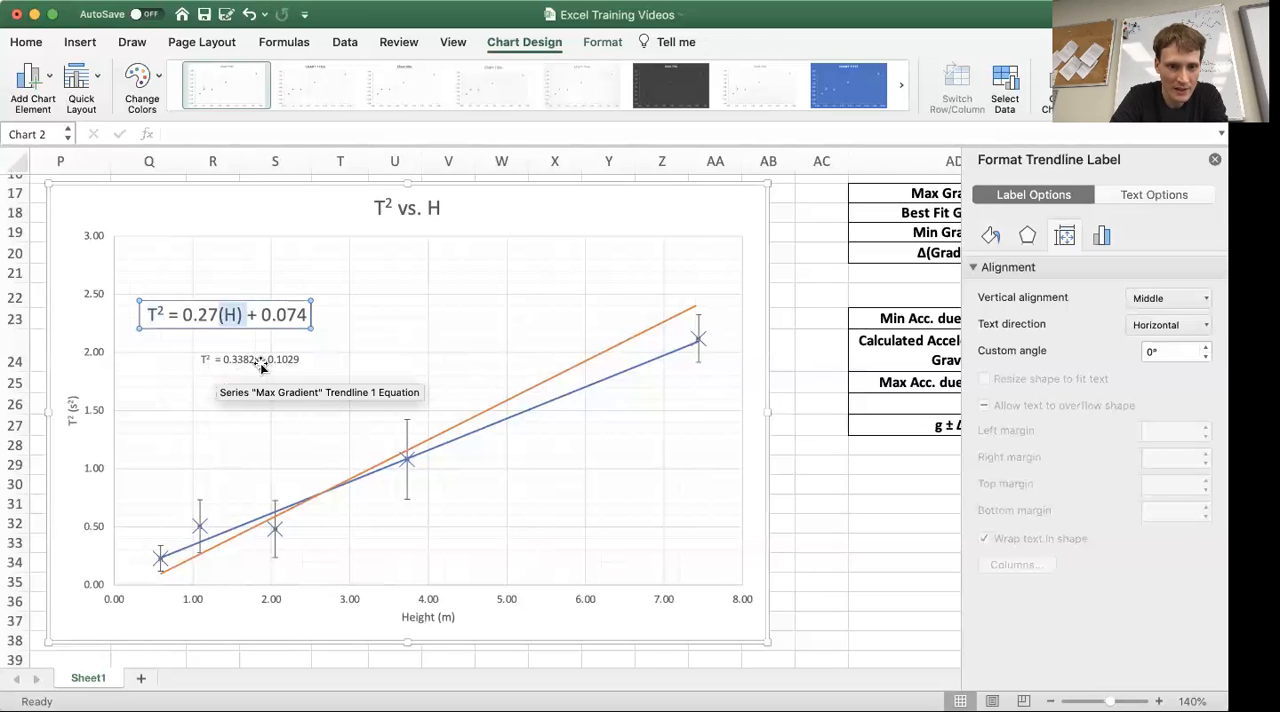
{"action": "left_click", "coordinate": [256, 359]}
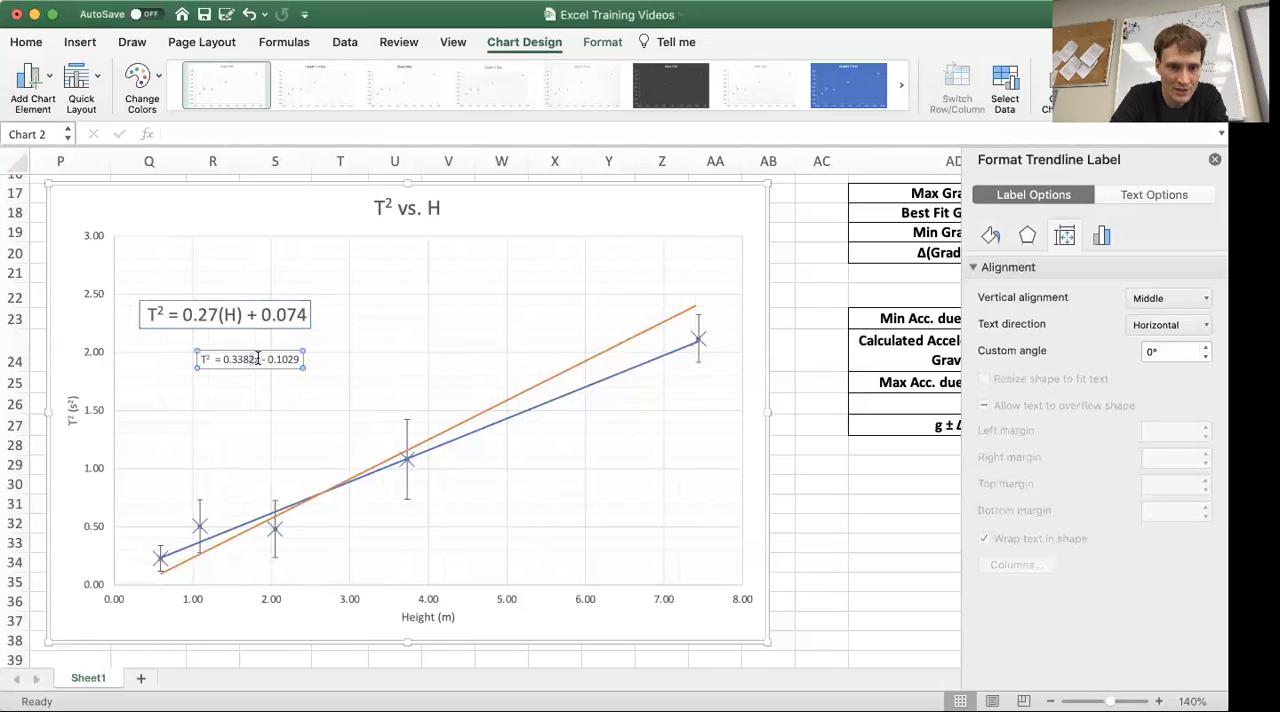
{"action": "double_click", "coordinate": [257, 359]}
{"action": "key", "text": "super+v"}
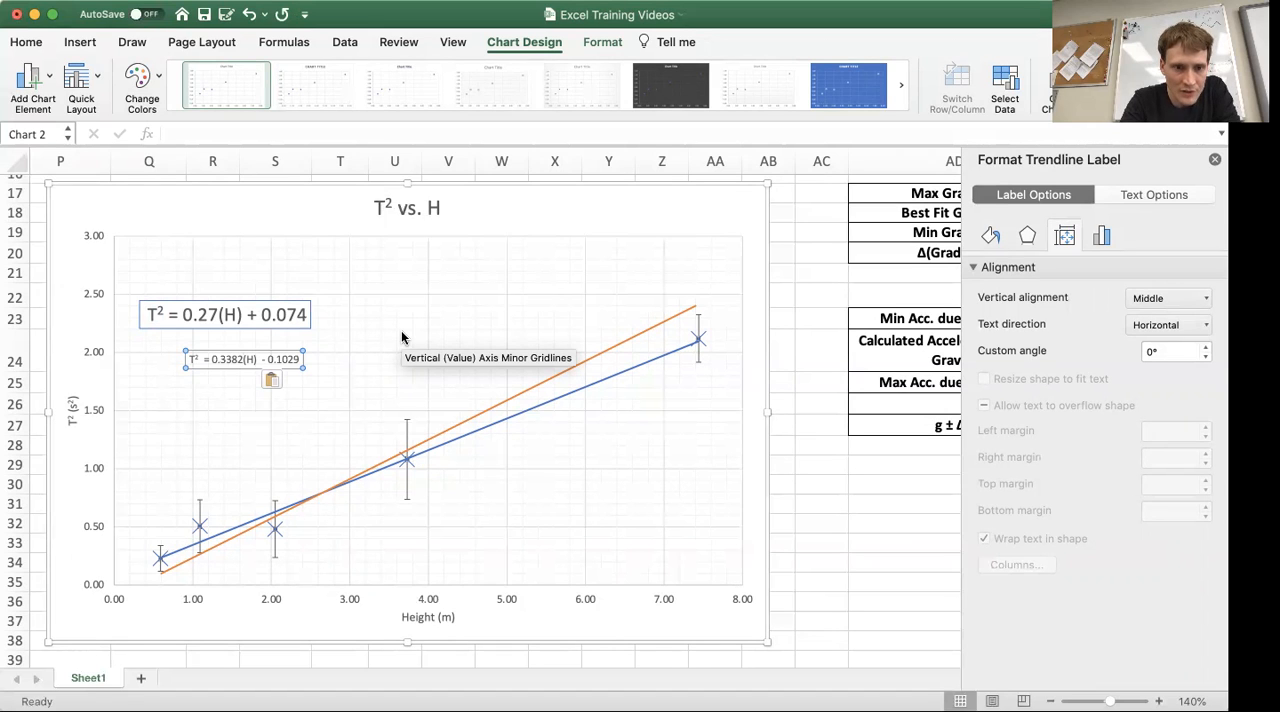
Step: Round the Max Gradient equation's gradient to 0.34 and its intercept to two decimals, 0.10
{"action": "key", "text": "BackSpace"}
{"action": "key", "text": "BackSpace"}
{"action": "key", "text": "BackSpace"}
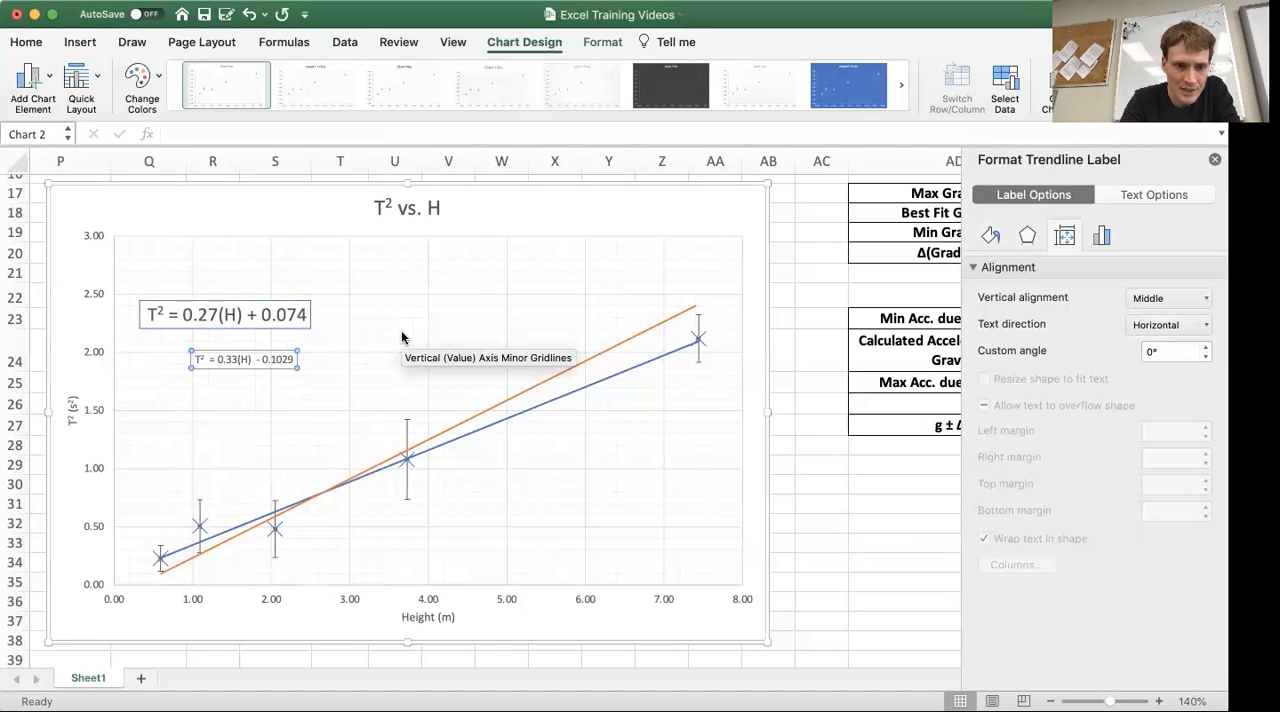
{"action": "type", "text": "4"}
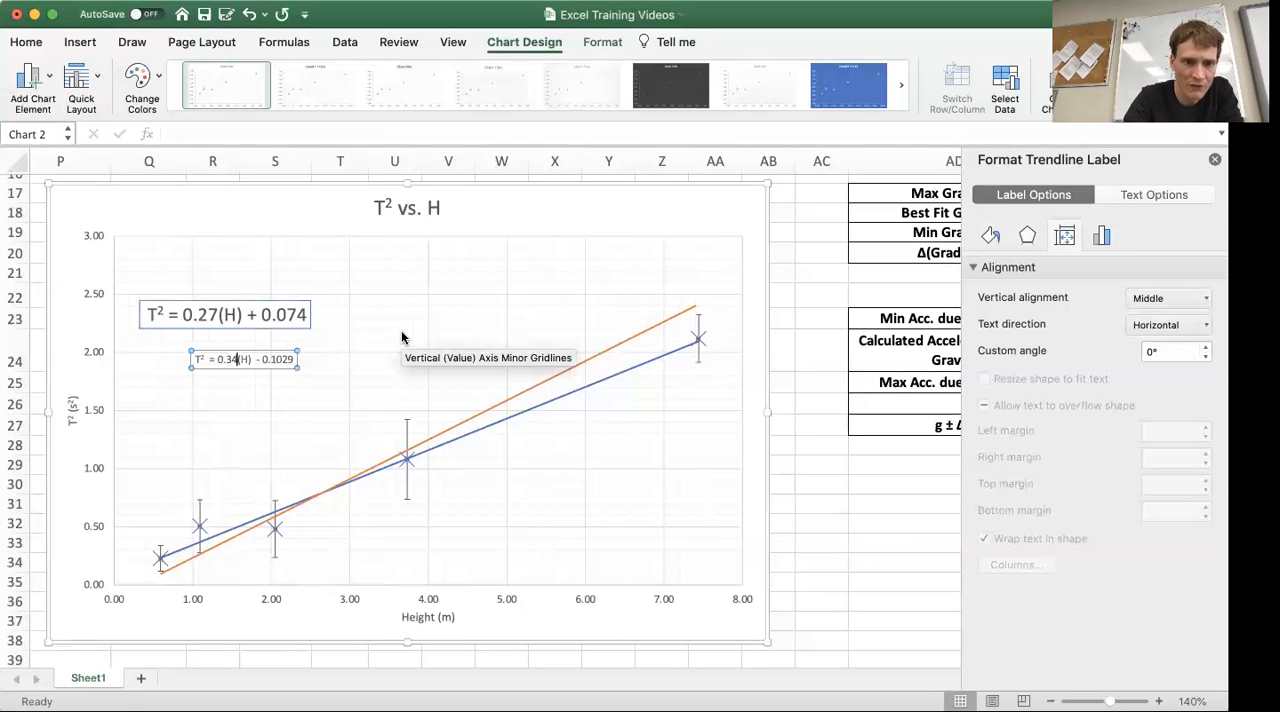
{"action": "left_click", "coordinate": [276, 359]}
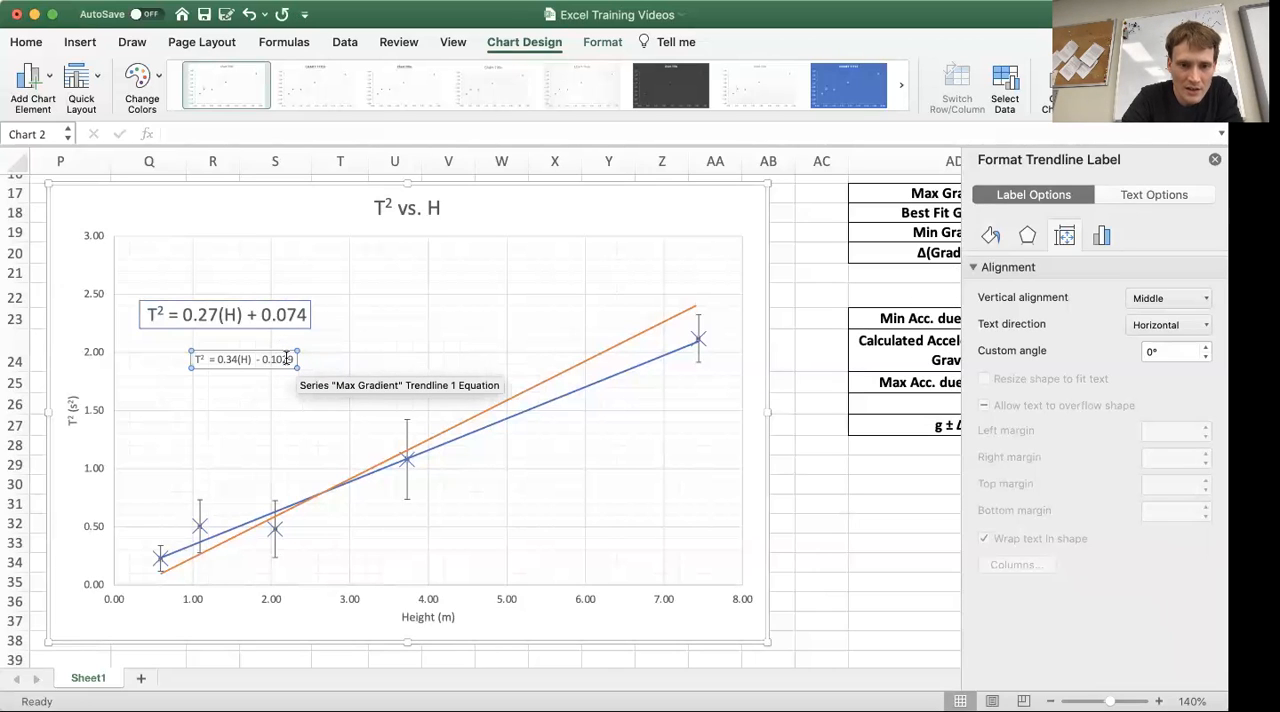
{"action": "key", "text": "BackSpace"}
{"action": "key", "text": "BackSpace"}
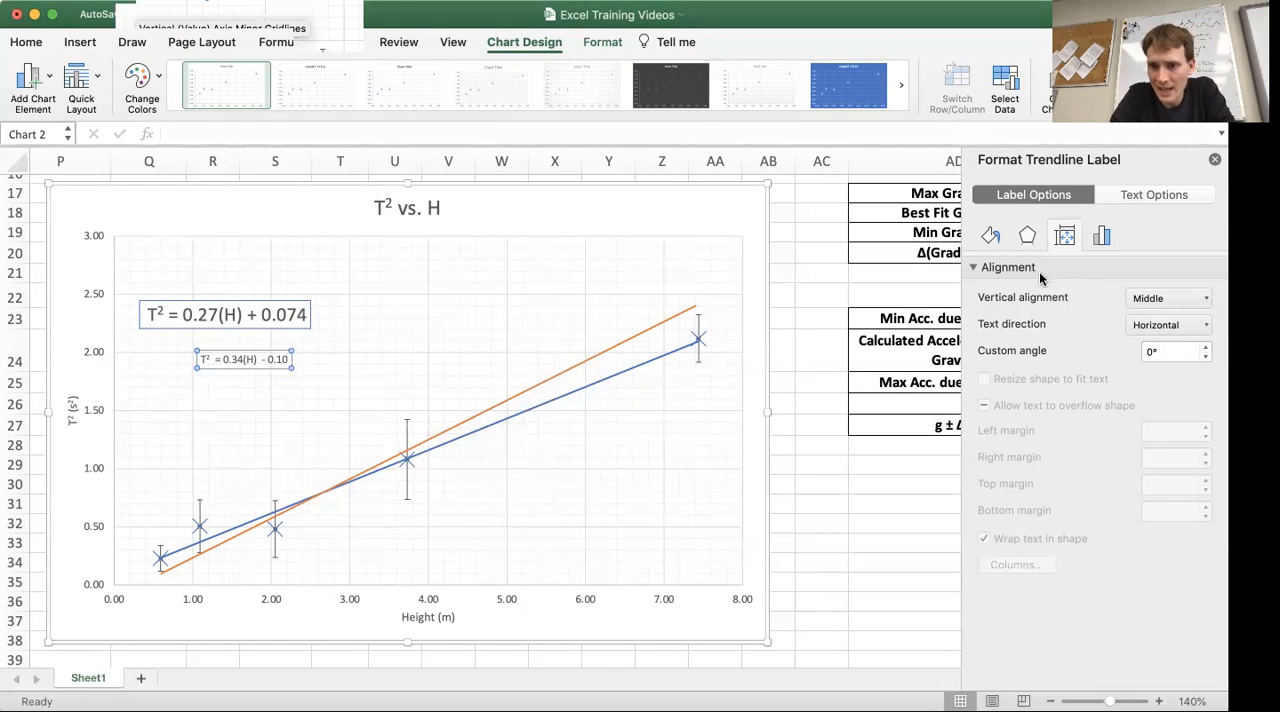
Step: Give the Max Gradient equation label a solid fill and a solid orange border
{"action": "left_click", "coordinate": [991, 236]}
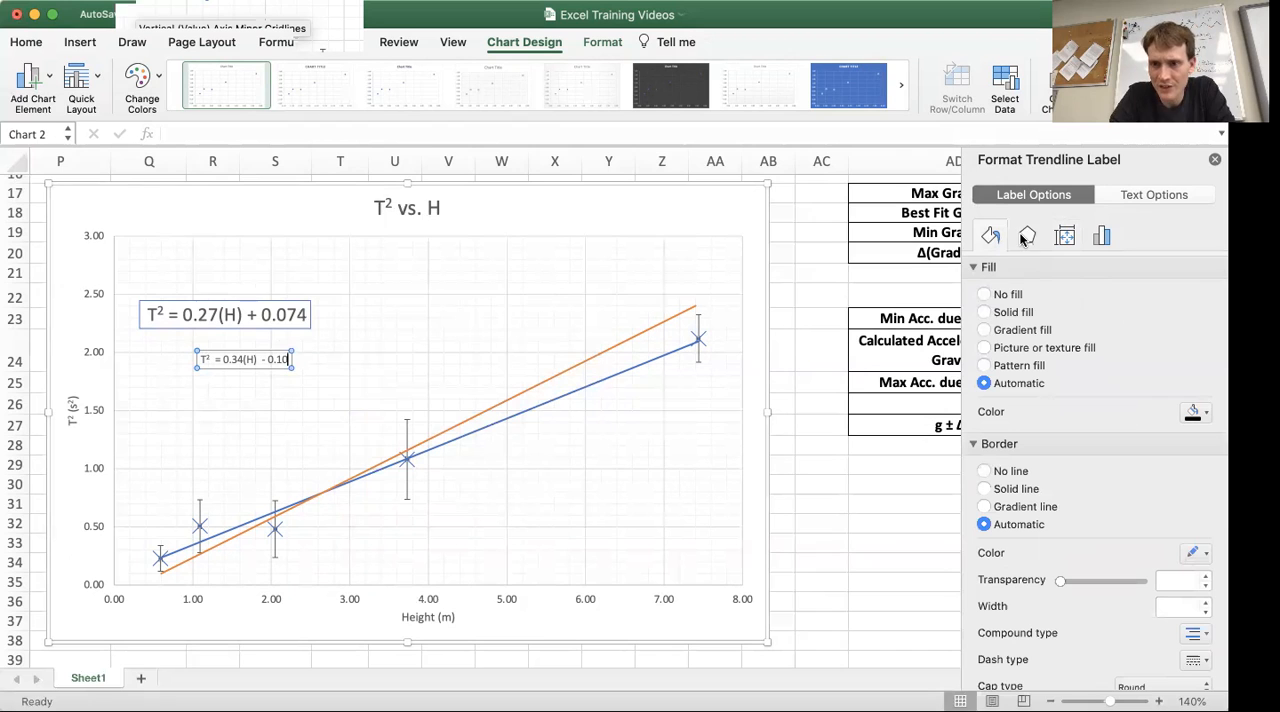
{"action": "left_click", "coordinate": [984, 312]}
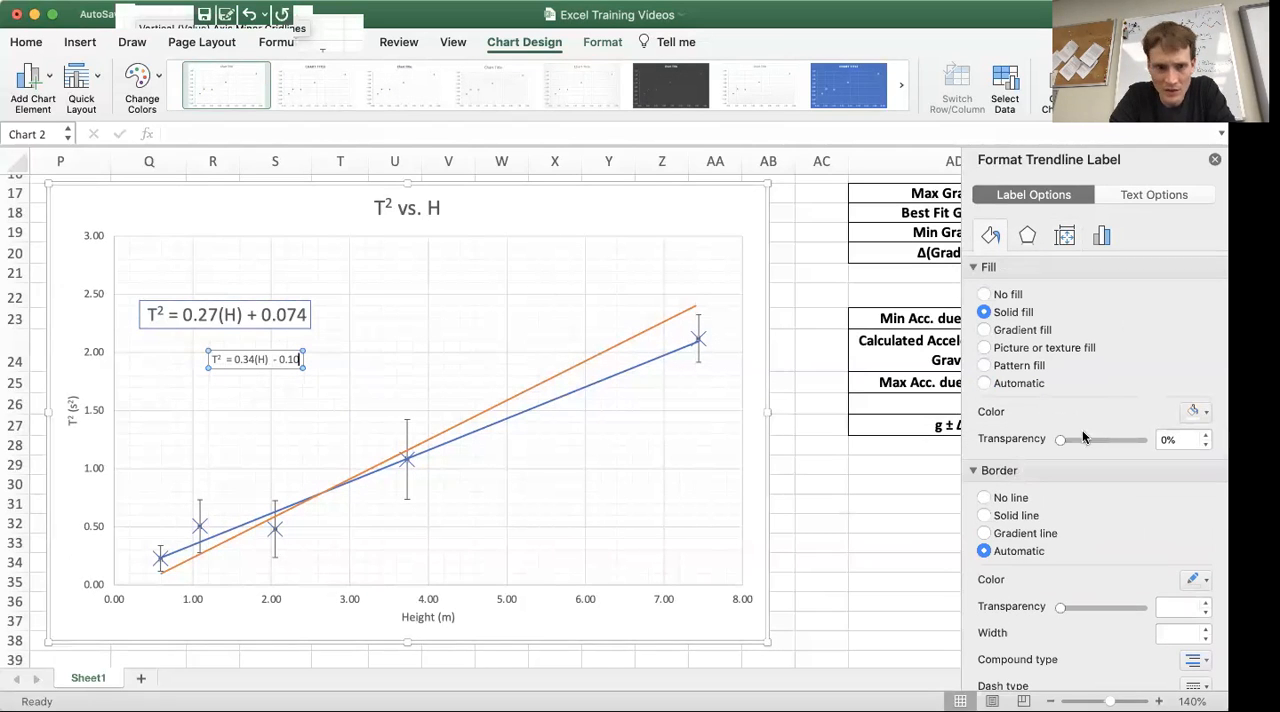
{"action": "left_click", "coordinate": [984, 515]}
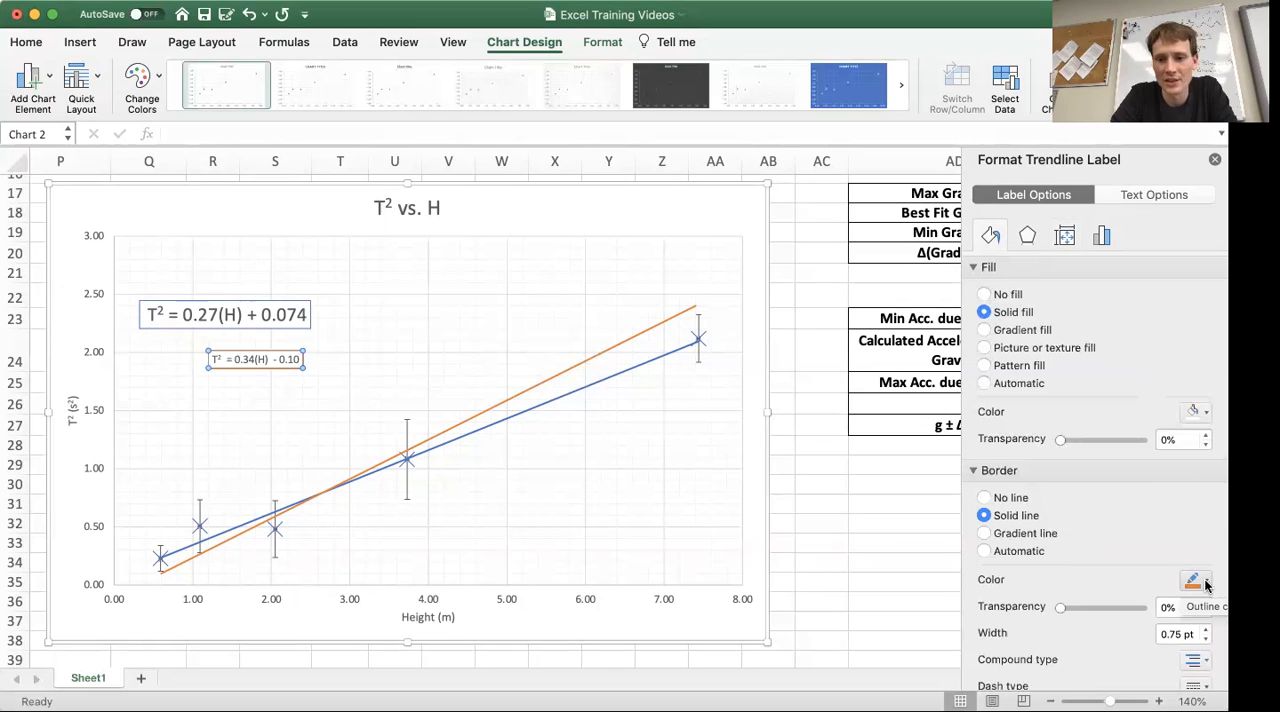
Step: Set the font size of the whole Max Gradient equation label to 12
{"action": "left_click", "coordinate": [266, 358]}
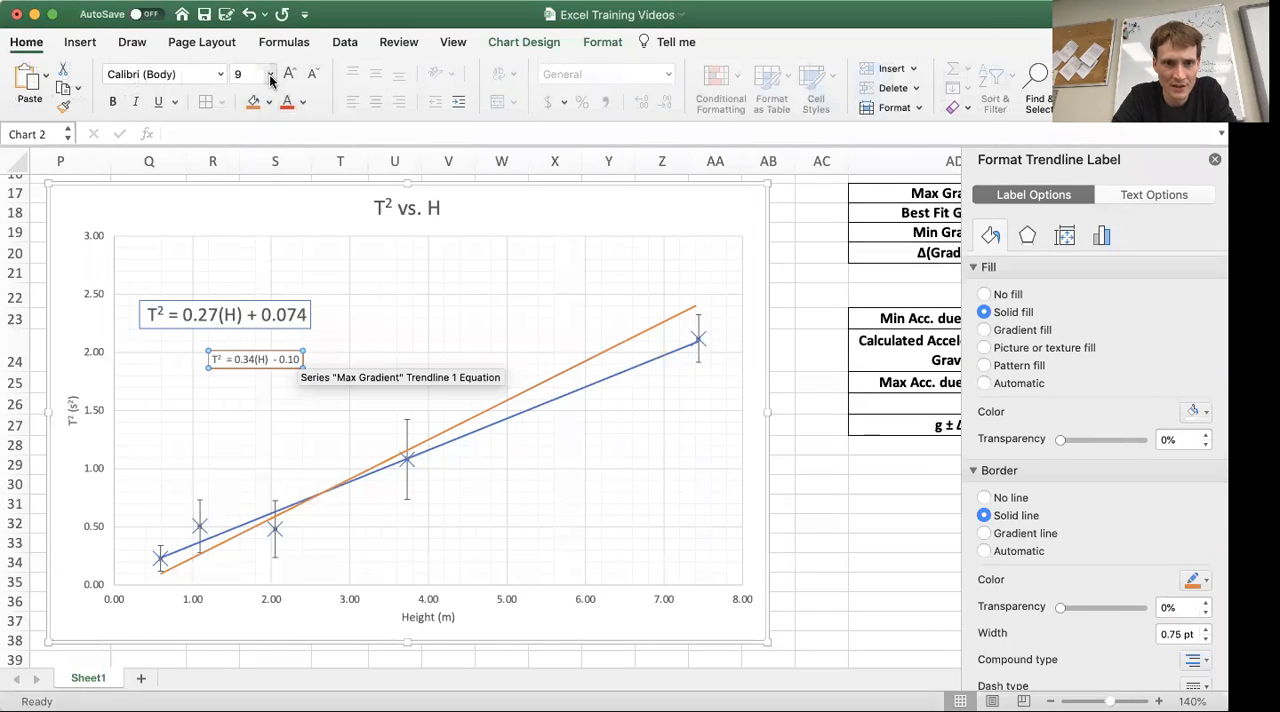
{"action": "left_click", "coordinate": [270, 74]}
{"action": "left_click", "coordinate": [264, 183]}
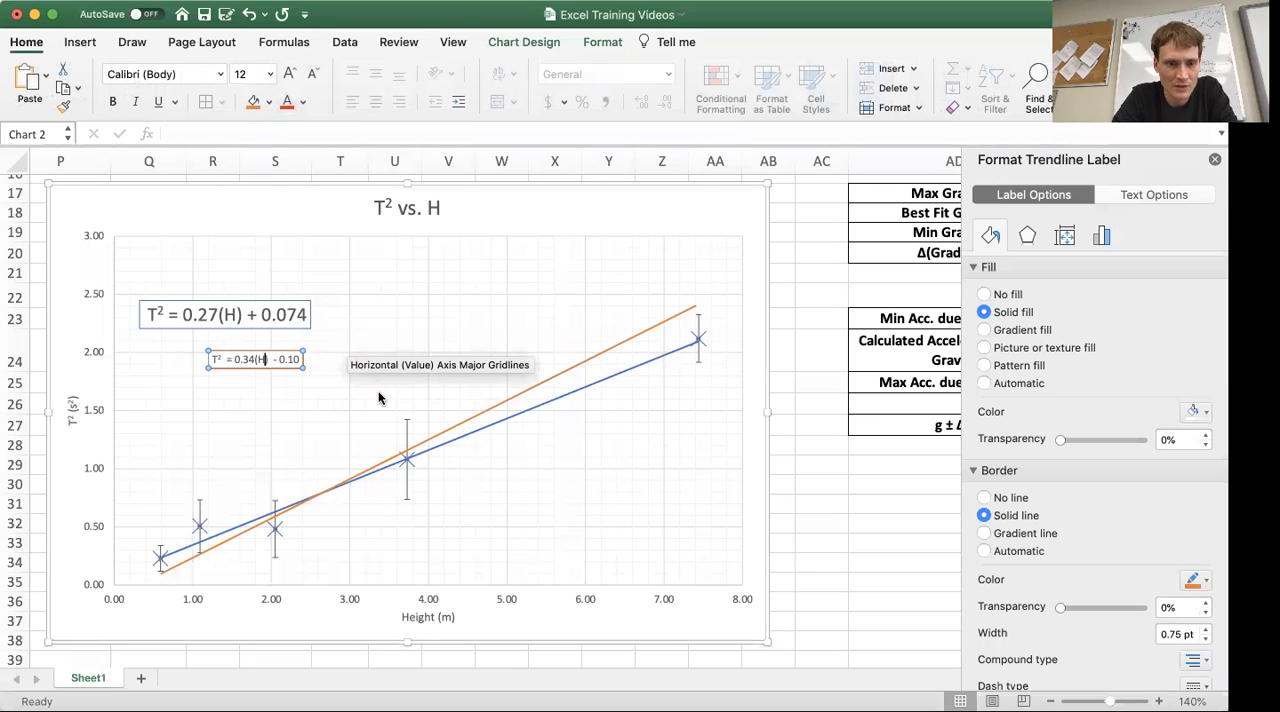
{"action": "left_click_drag", "start_coordinate": [300, 359], "coordinate": [210, 359]}
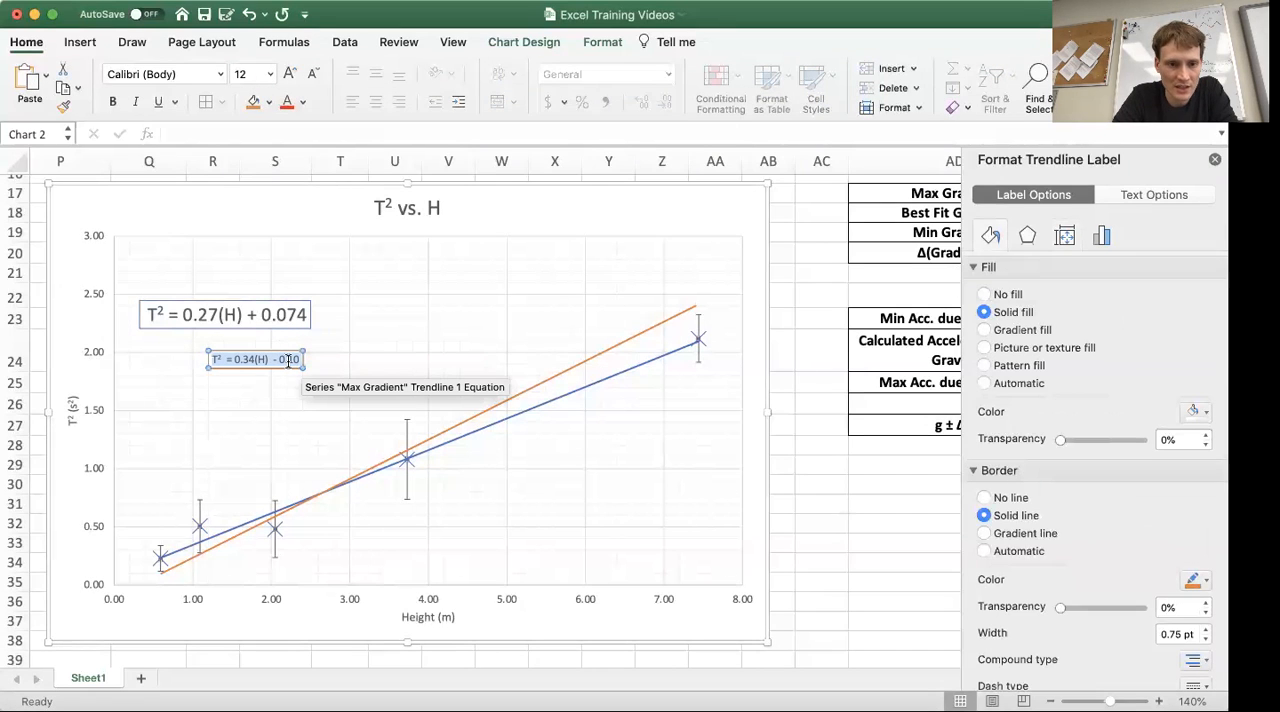
{"action": "left_click", "coordinate": [270, 74]}
{"action": "left_click", "coordinate": [271, 179]}
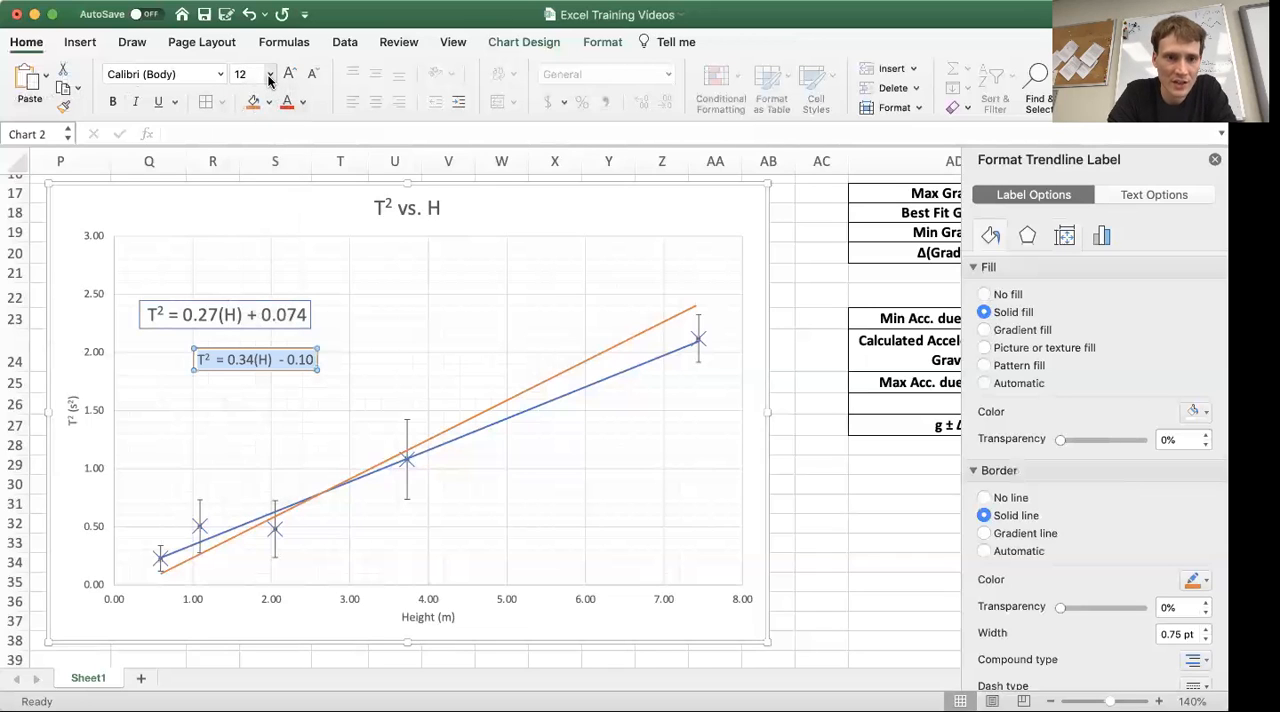
Step: Add the prefix "Max Gradient: " in front of the equation in the orange-bordered label
{"action": "left_click", "coordinate": [198, 360]}
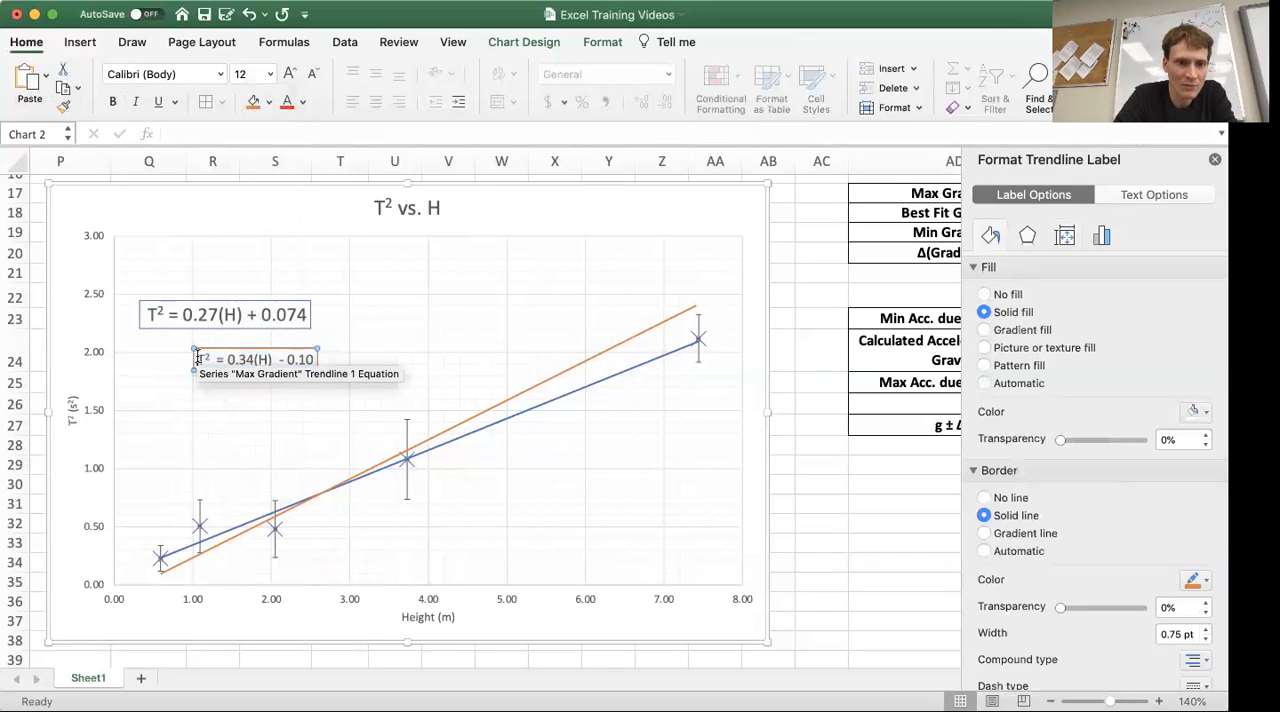
{"action": "type", "text": "Max Gr"}
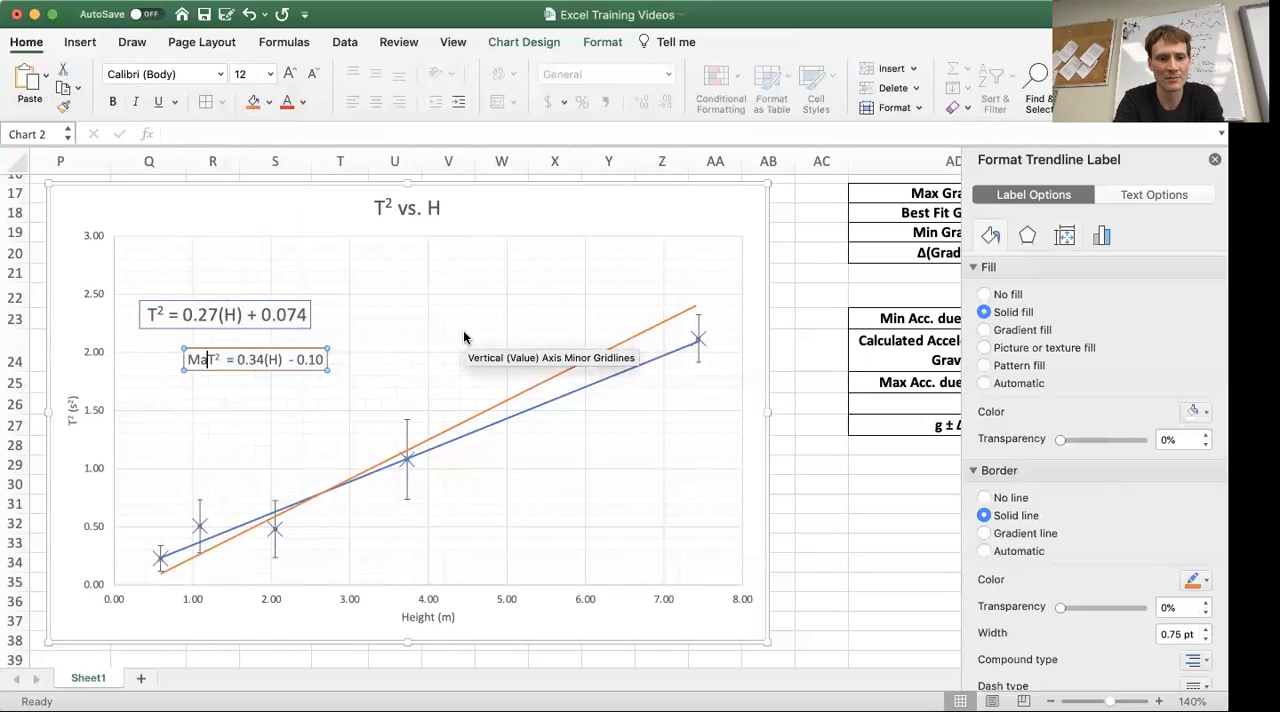
{"action": "type", "text": "adient:"}
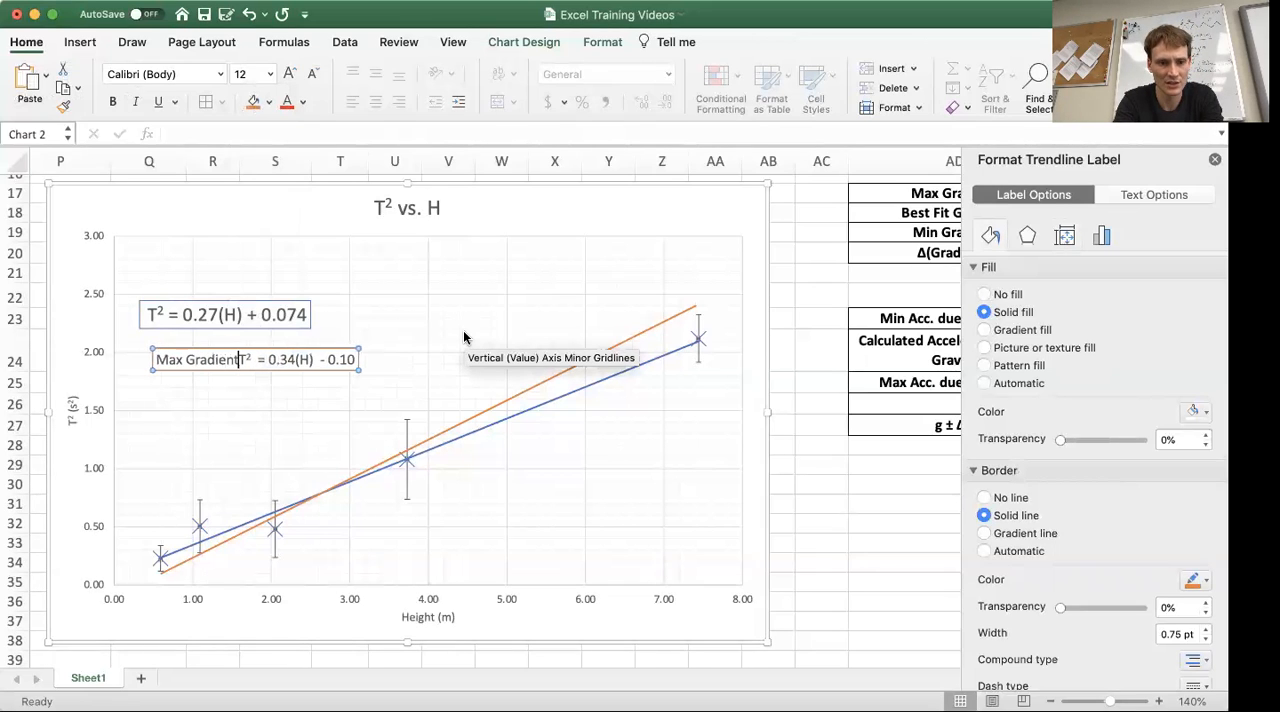
{"action": "left_click", "coordinate": [411, 348]}
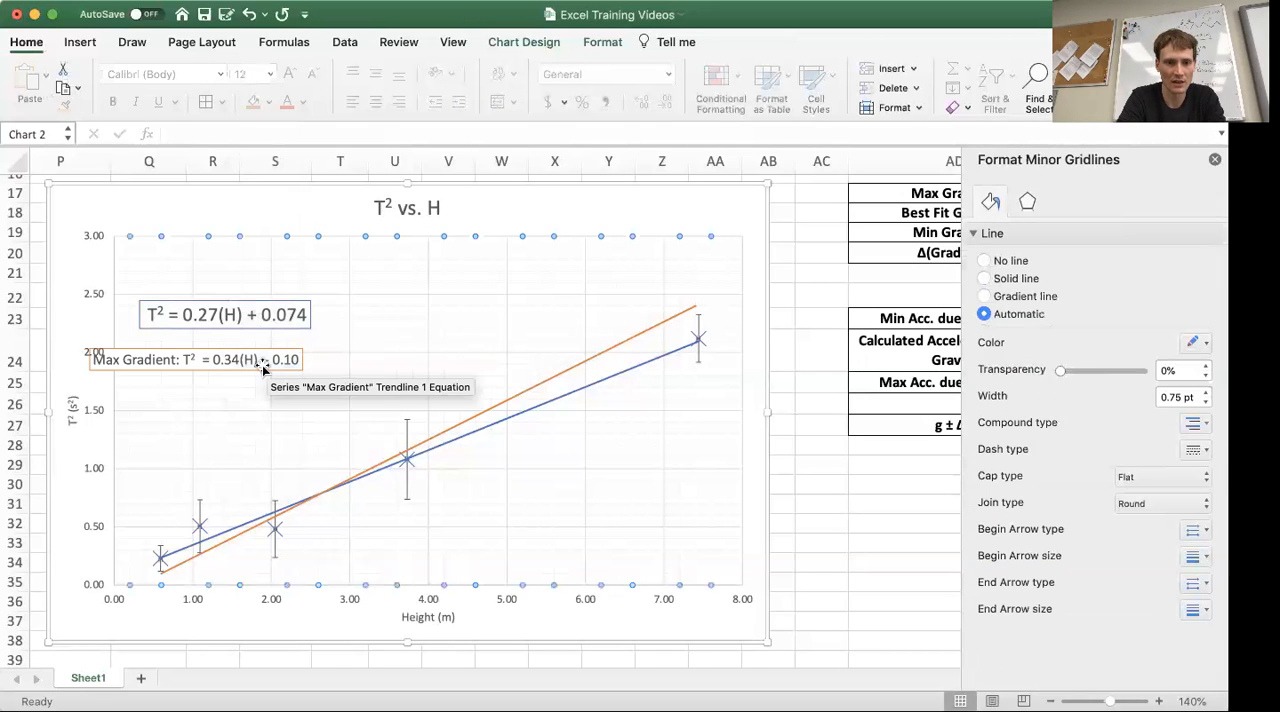
Step: Move the Max Gradient equation label to just above the best fit equation on the chart
{"action": "left_click_drag", "start_coordinate": [262, 362], "coordinate": [295, 271]}
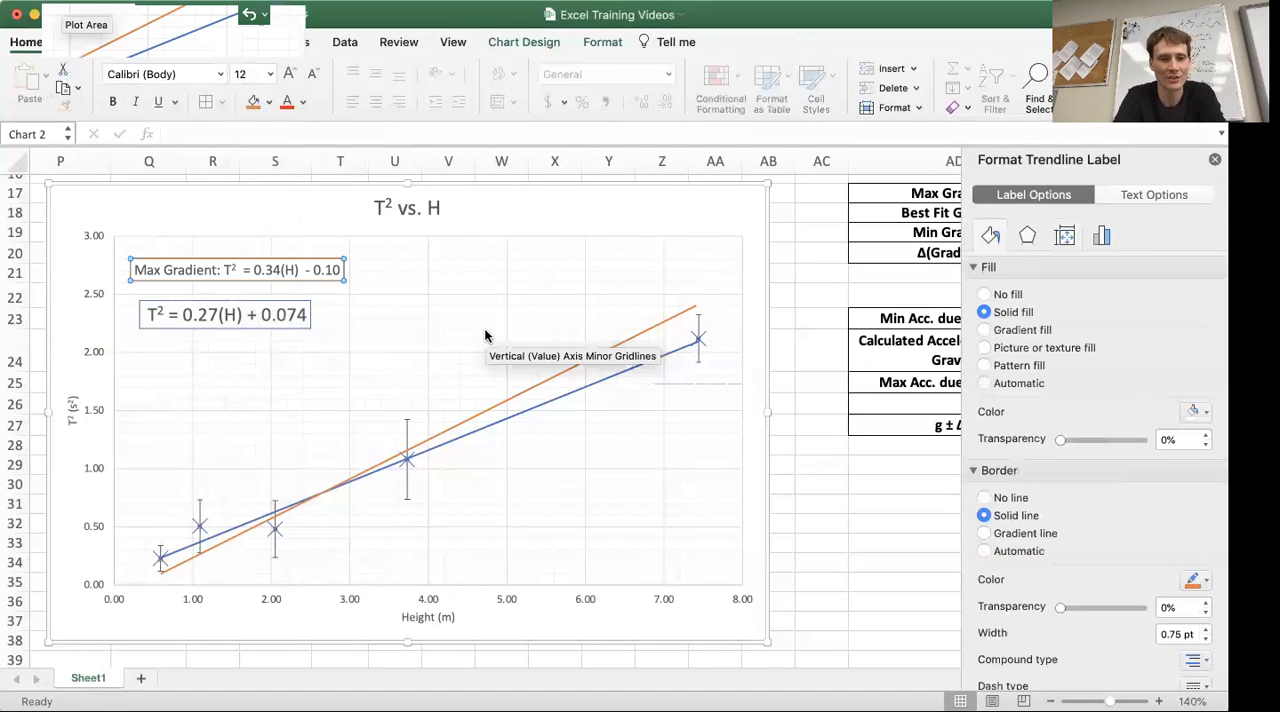
{"action": "left_click", "coordinate": [618, 278]}
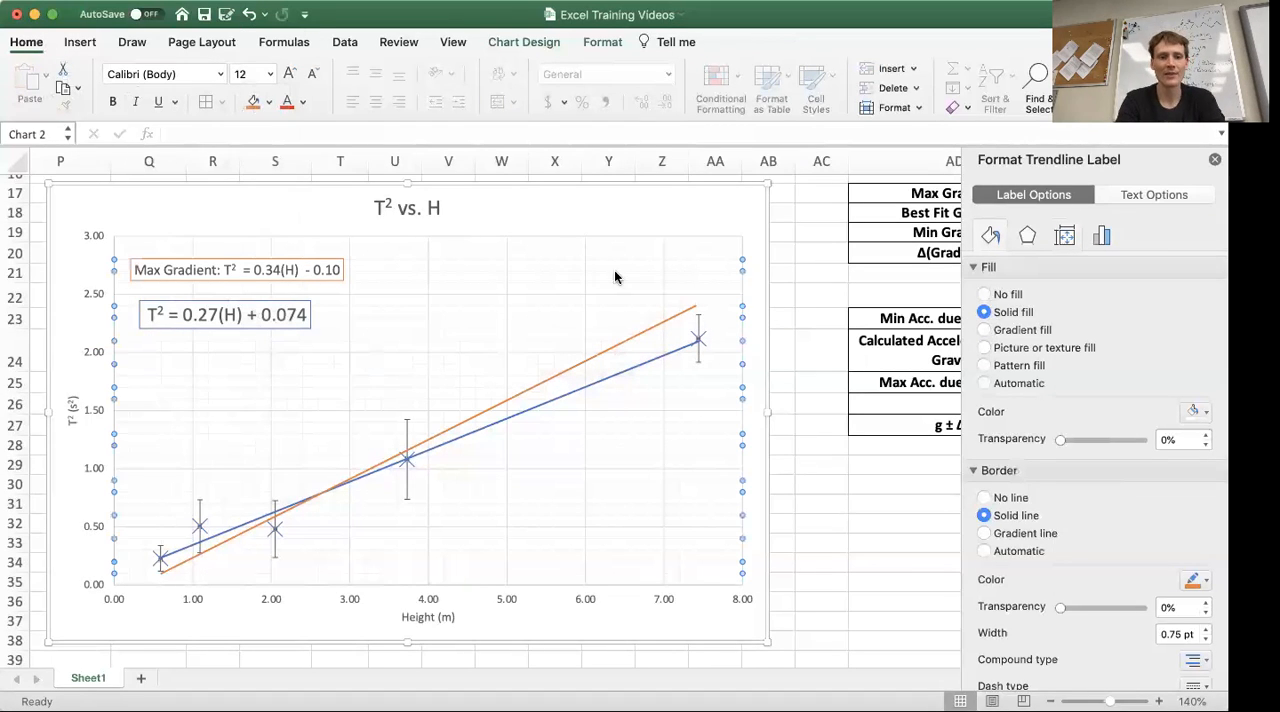
{"action": "left_click", "coordinate": [659, 206]}
{"action": "left_click", "coordinate": [711, 242]}
Step: Examine the gradient line points, gradient and acceleration due to gravity tables beside the T² vs. H chart
{"action": "scroll", "coordinate": [783, 350], "scroll_direction": "right", "scroll_amount": 6}
{"action": "scroll", "coordinate": [783, 350], "scroll_direction": "up", "scroll_amount": 3}
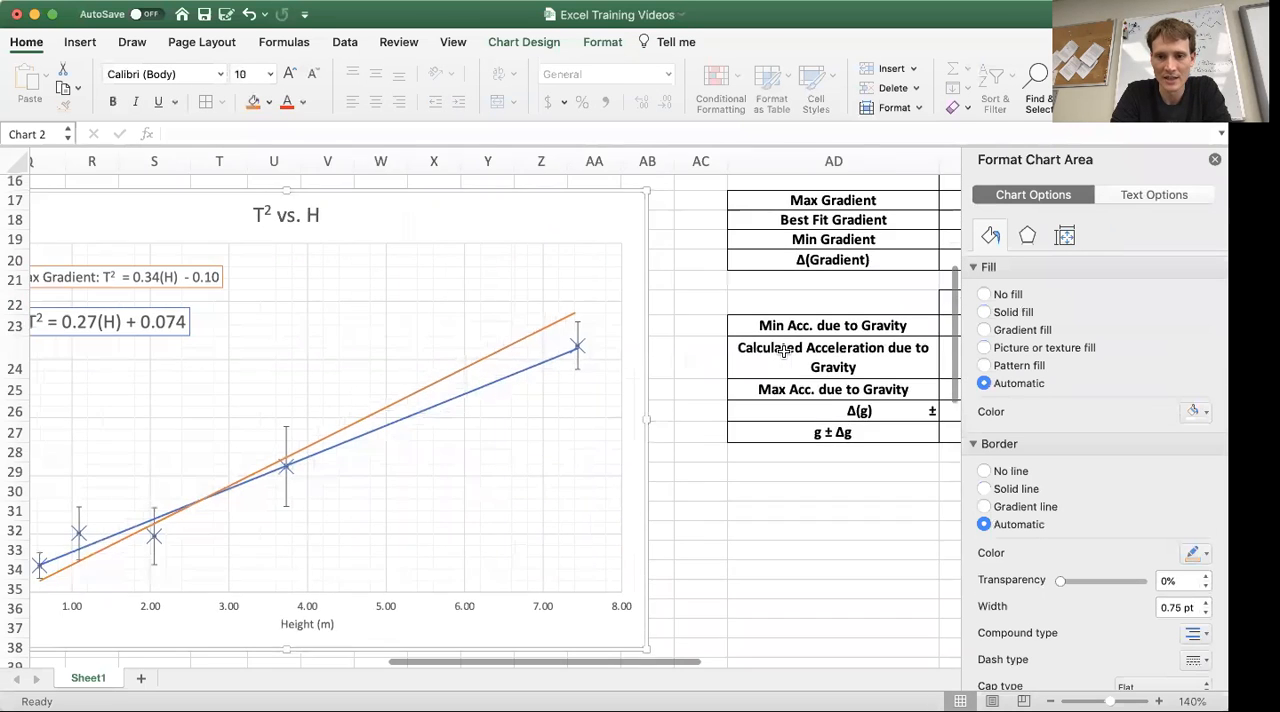
{"action": "scroll", "coordinate": [783, 352], "scroll_direction": "up", "scroll_amount": 2}
{"action": "scroll", "coordinate": [783, 352], "scroll_direction": "right", "scroll_amount": 1}
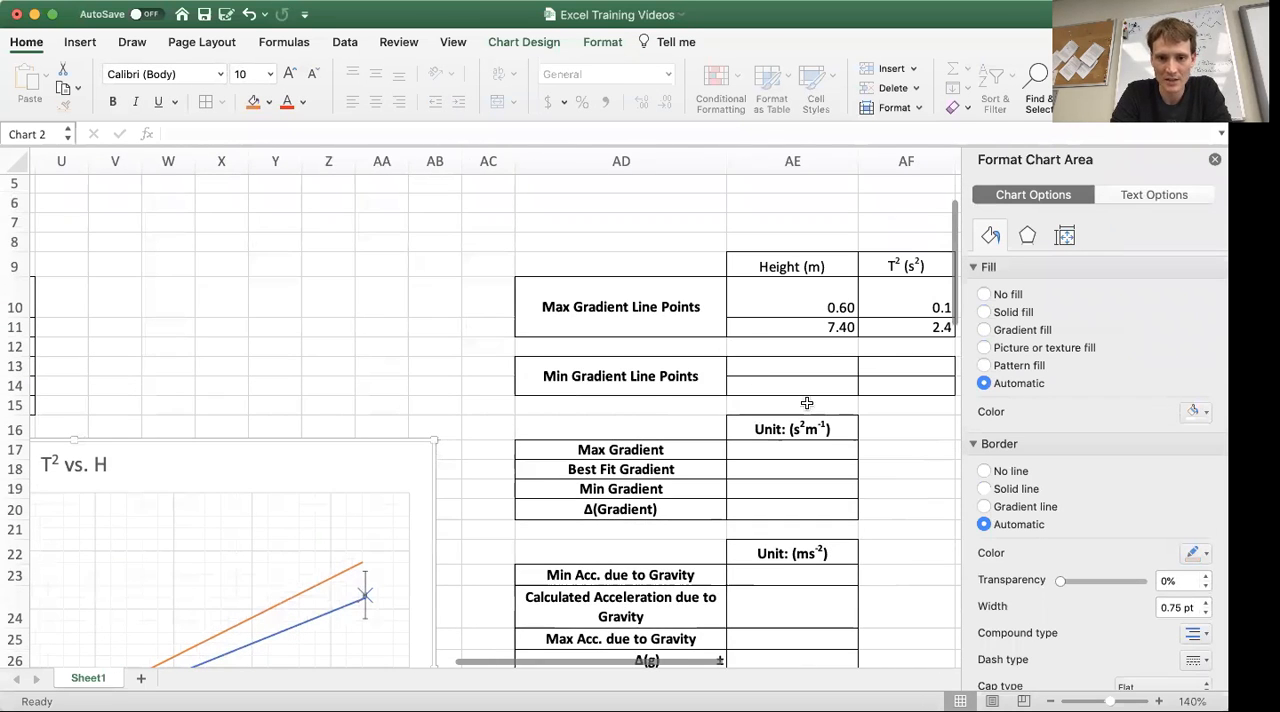
{"action": "scroll", "coordinate": [514, 471], "scroll_direction": "down", "scroll_amount": 6}
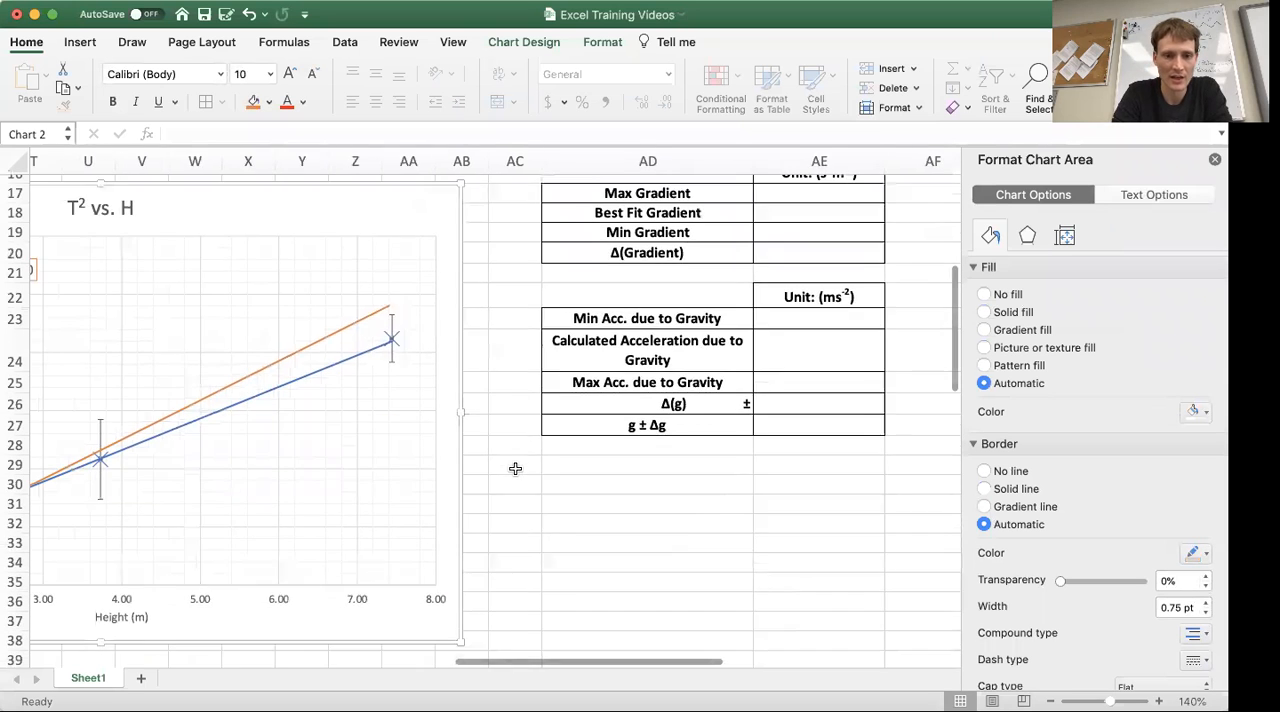
{"action": "scroll", "coordinate": [514, 471], "scroll_direction": "left", "scroll_amount": 5}
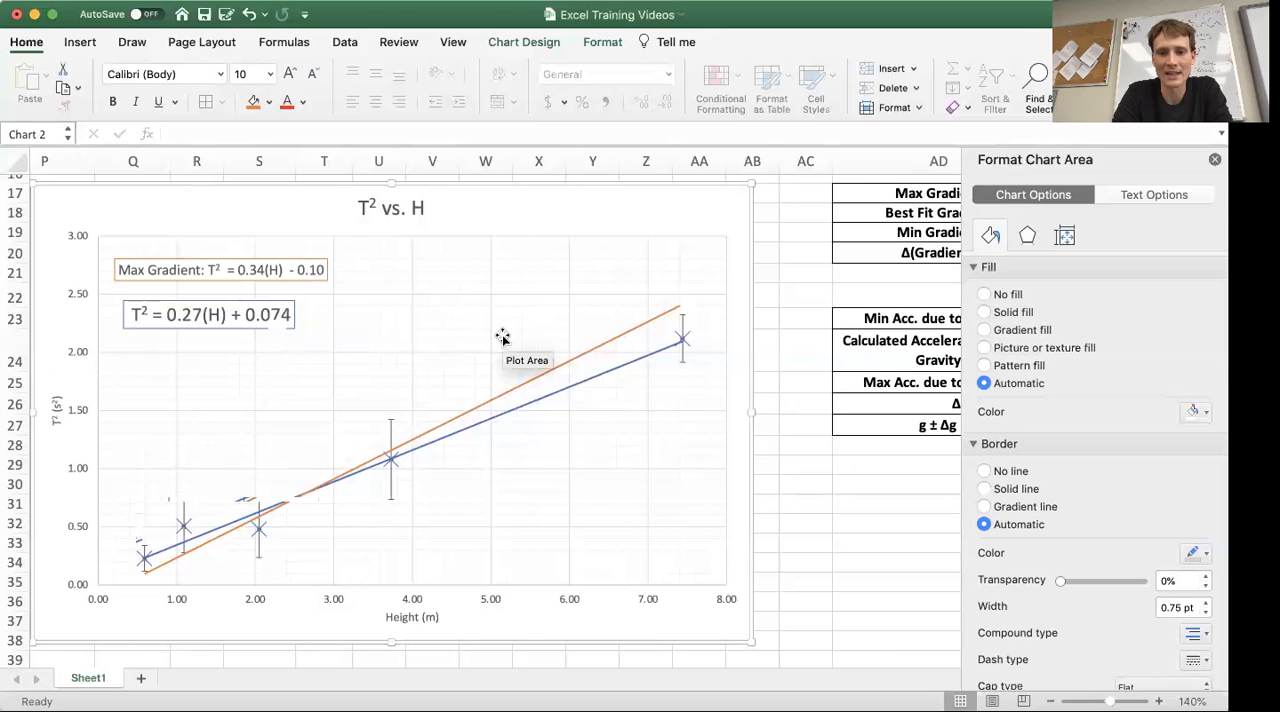
{"action": "scroll", "coordinate": [883, 406], "scroll_direction": "up", "scroll_amount": 4}
{"action": "scroll", "coordinate": [883, 406], "scroll_direction": "right", "scroll_amount": 5}
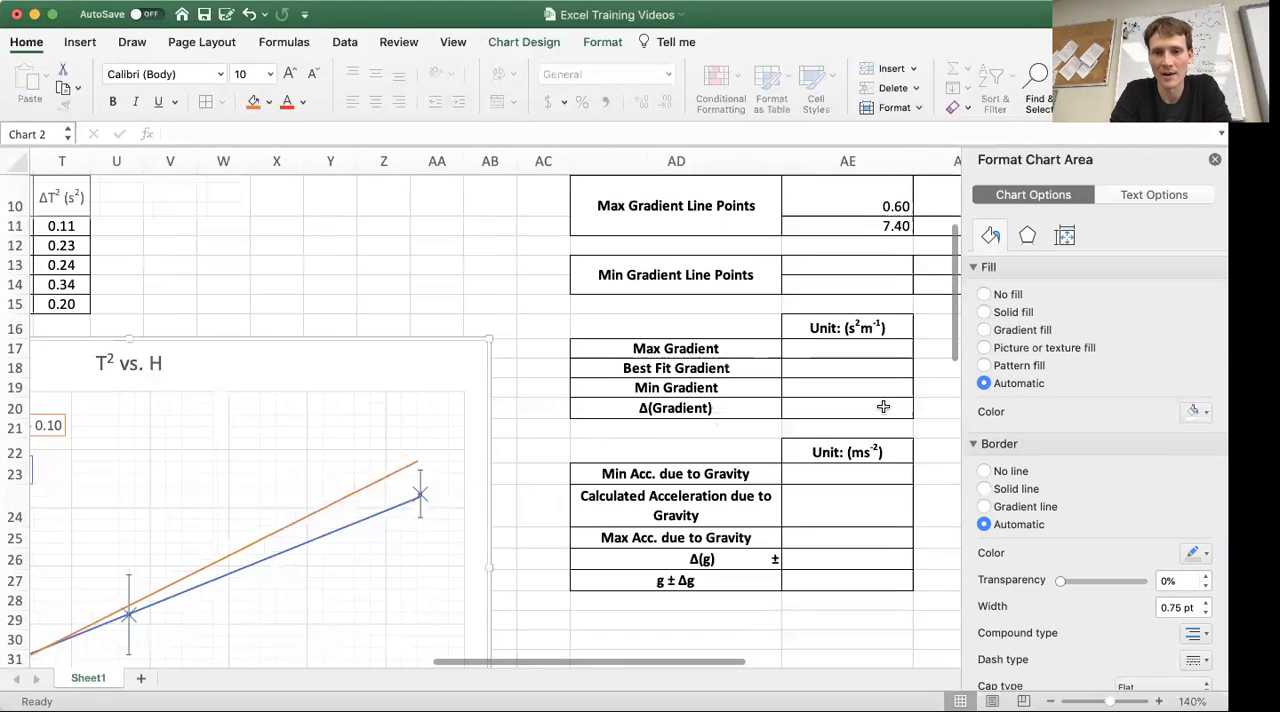
{"action": "scroll", "coordinate": [883, 406], "scroll_direction": "right", "scroll_amount": 2}
{"action": "scroll", "coordinate": [883, 406], "scroll_direction": "up", "scroll_amount": 1}
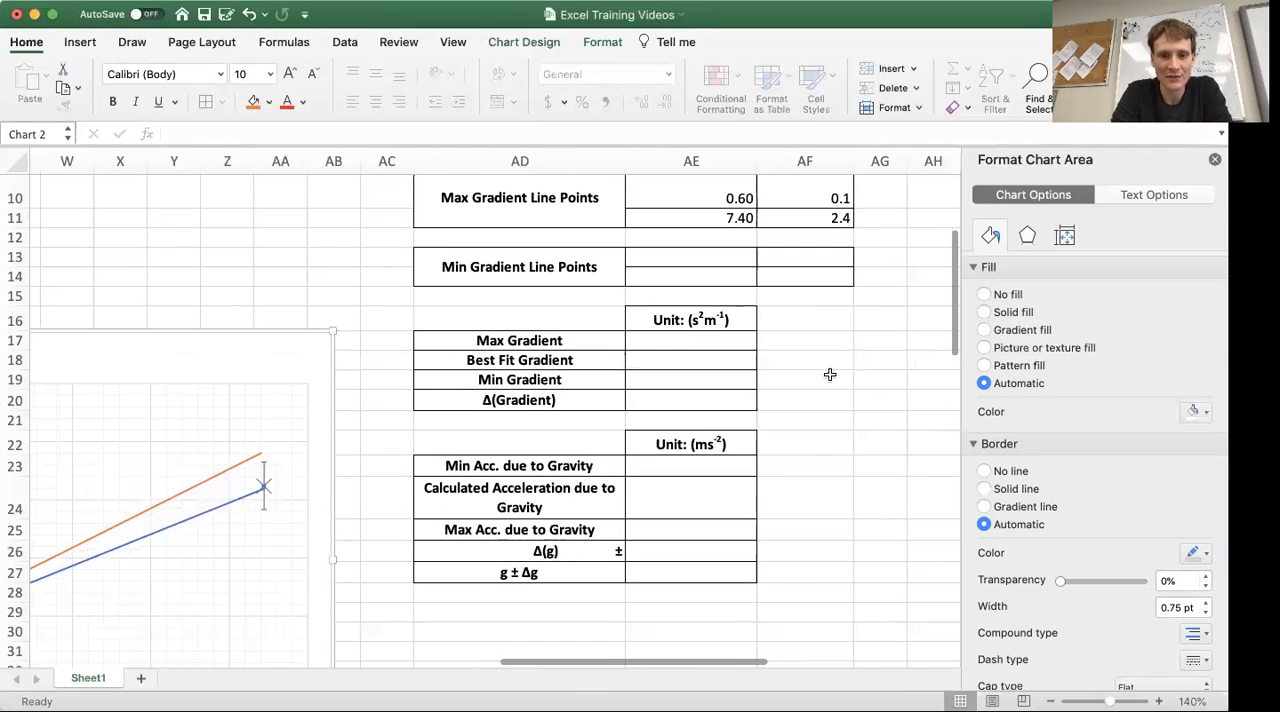
{"action": "left_click", "coordinate": [782, 460]}
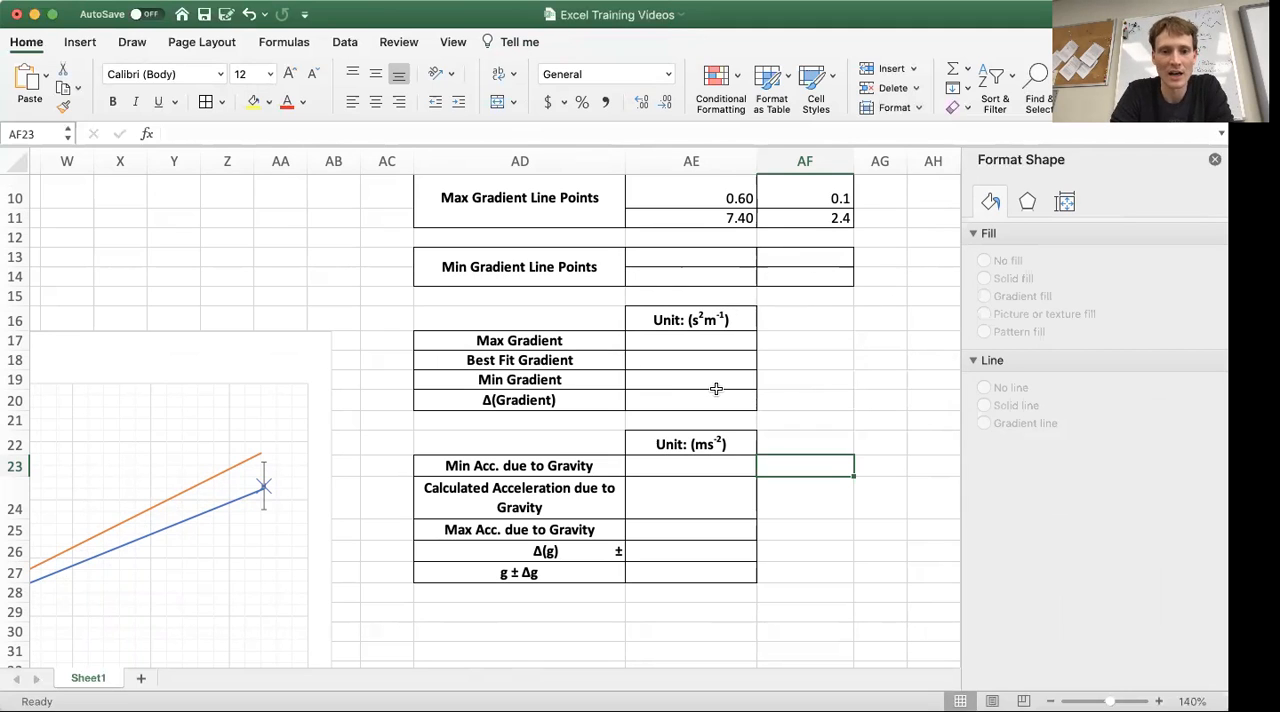
{"action": "left_click", "coordinate": [602, 300]}
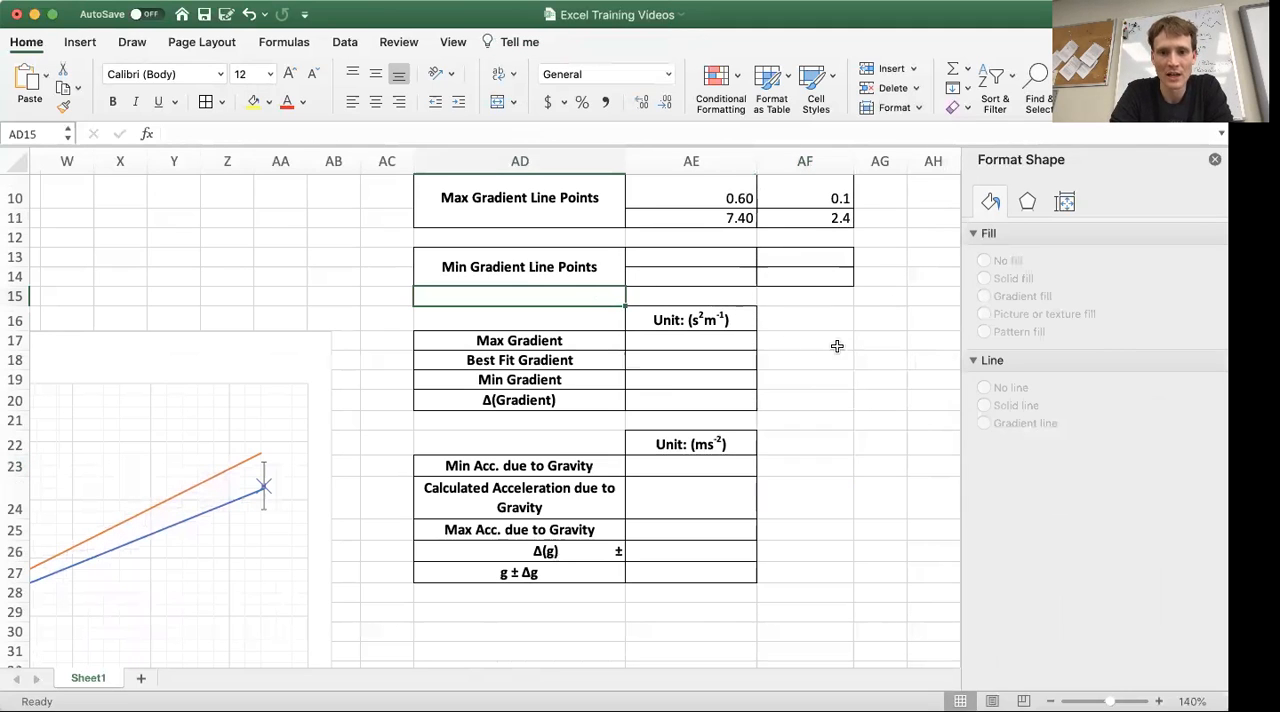